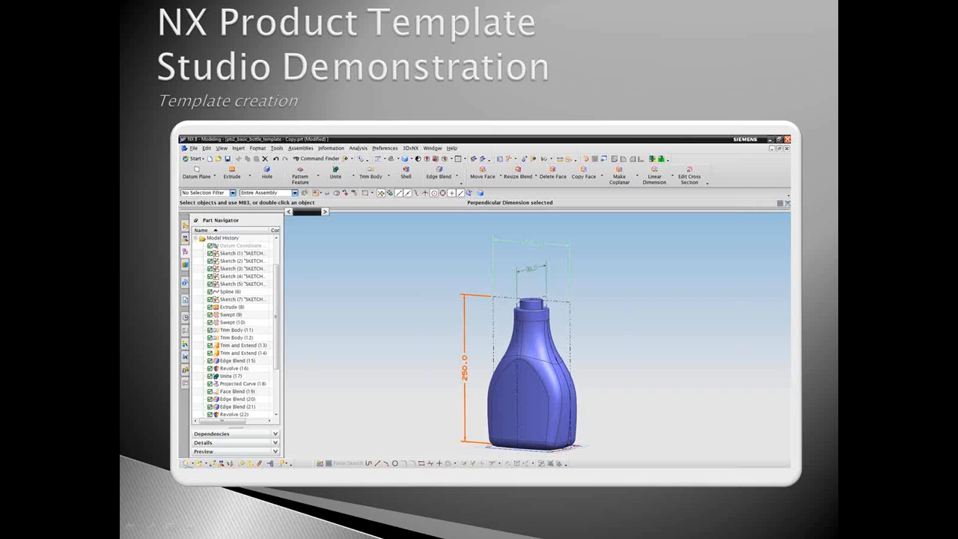
Leave the slide show, switch to NX and bring up the pts1_basic_bottle_template - Copy part.
key(Escape)
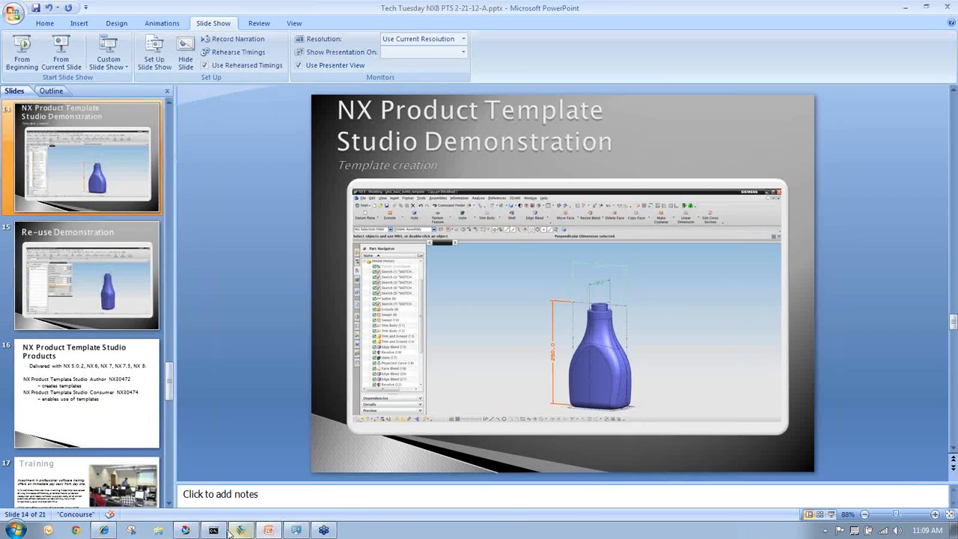
click(187, 531)
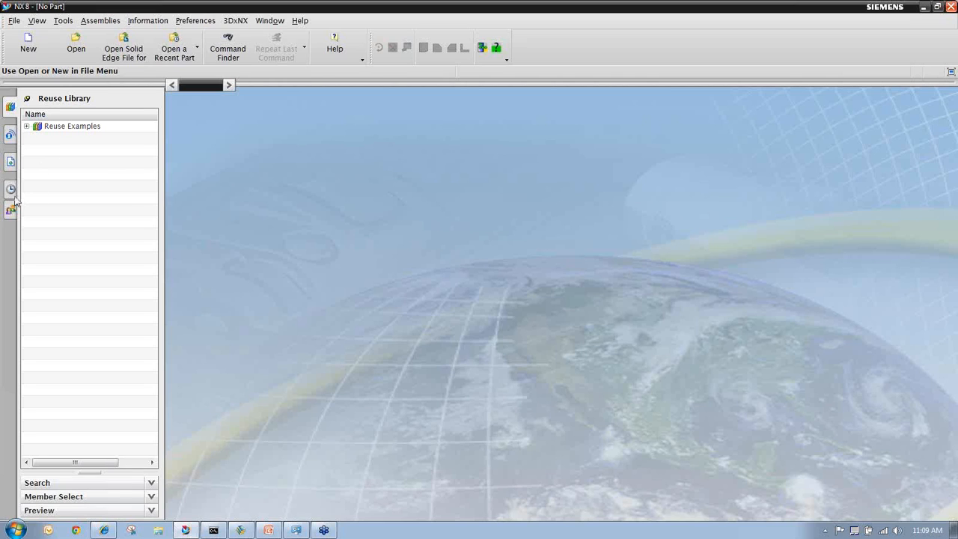
click(14, 193)
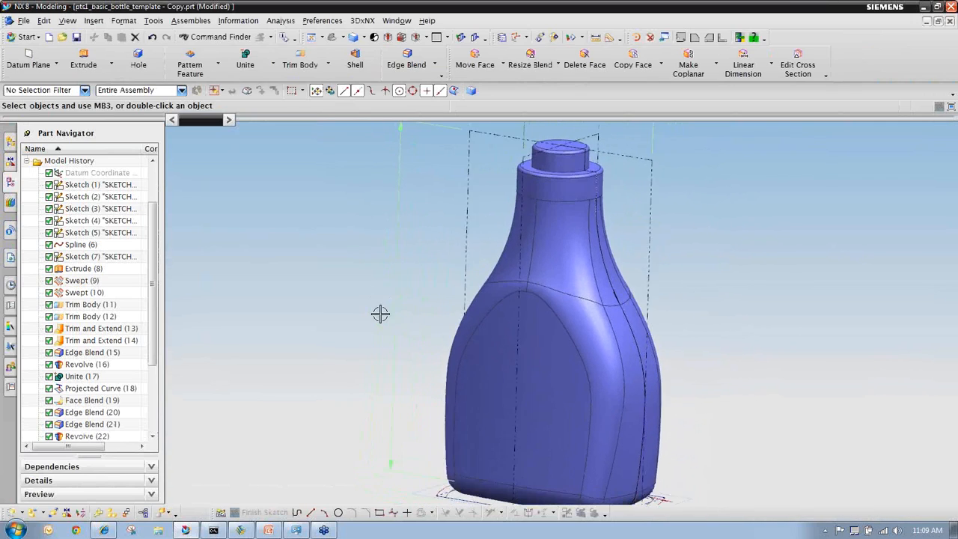
Edit SKETCH_1 with rollback, set its Width dimension to 200 mm and finish the sketch.
right_click(119, 184)
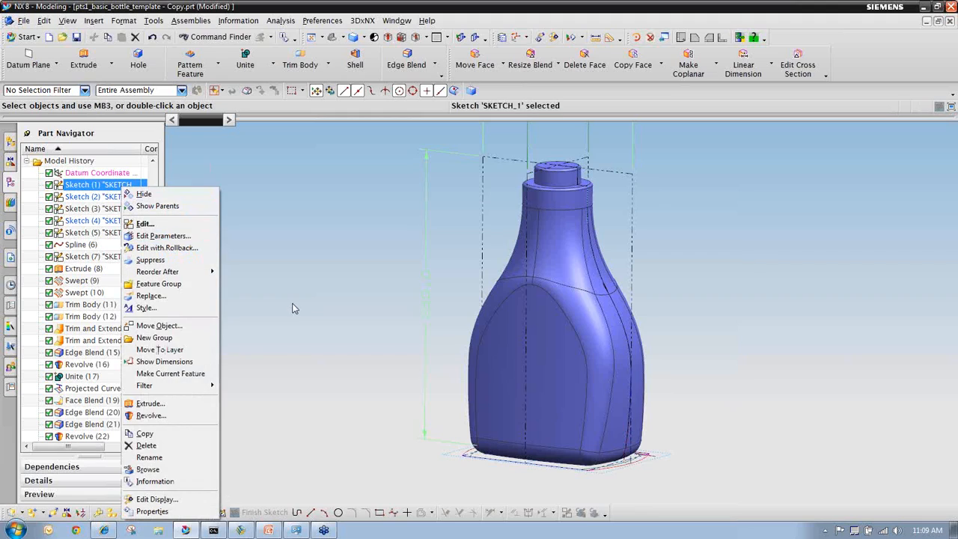
click(172, 247)
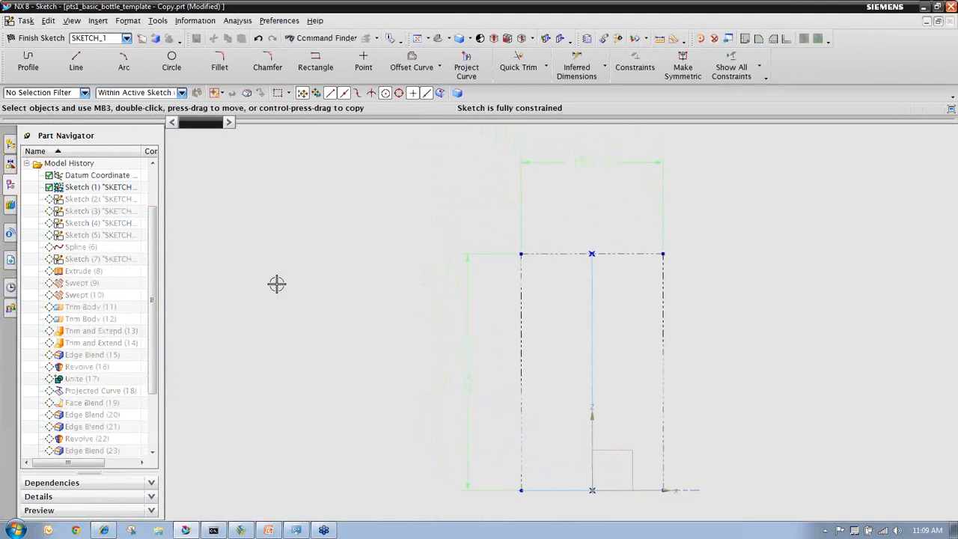
click(573, 159)
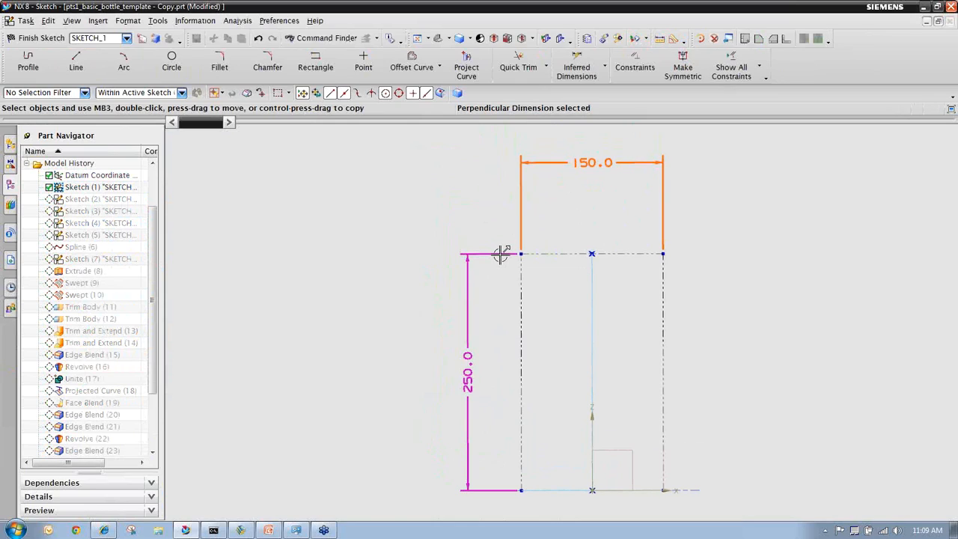
double_click(580, 162)
text(200)
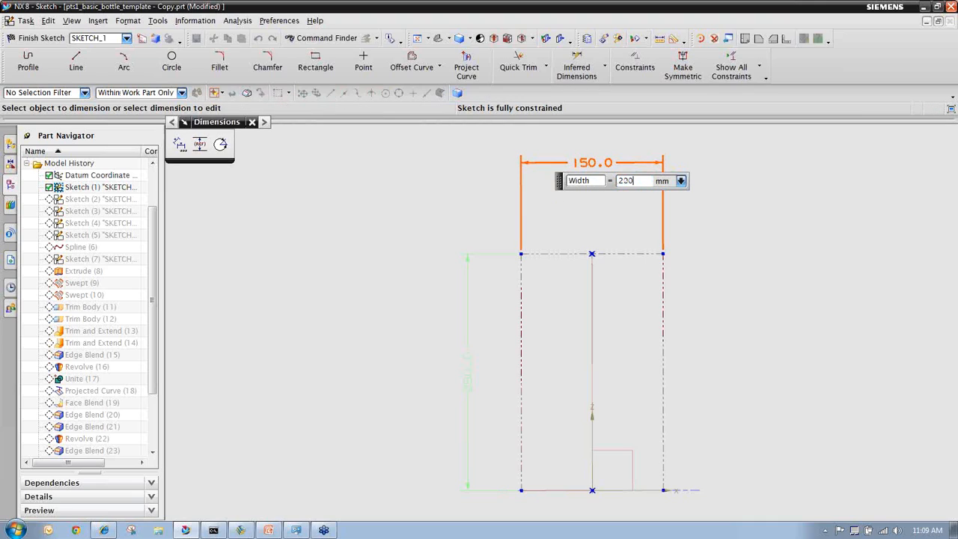
middle_click(551, 203)
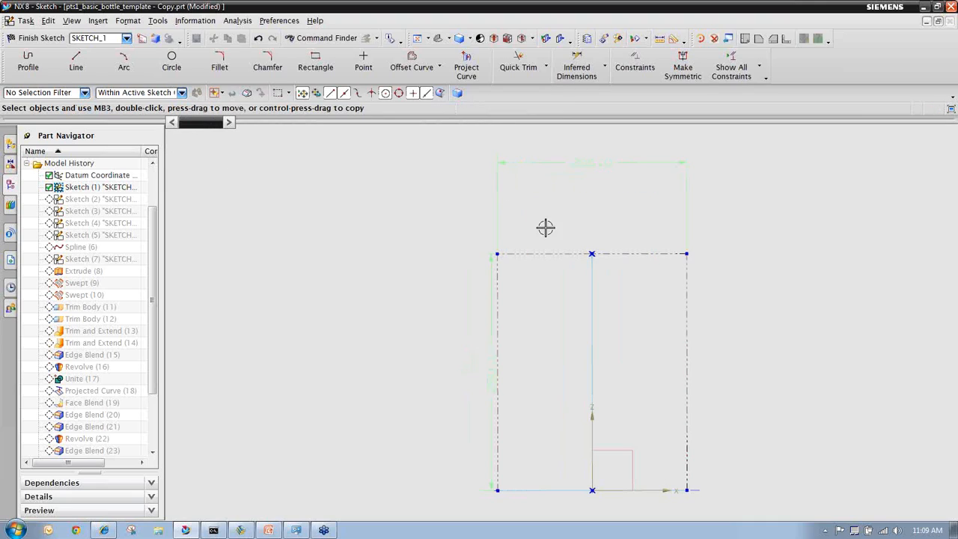
click(35, 38)
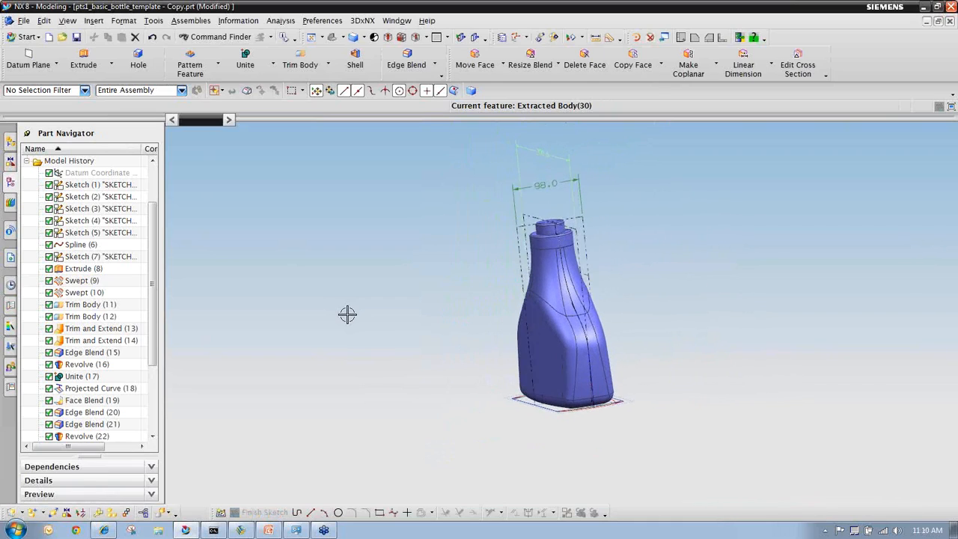
middle_drag(347, 314, 477, 304)
double_click(476, 307)
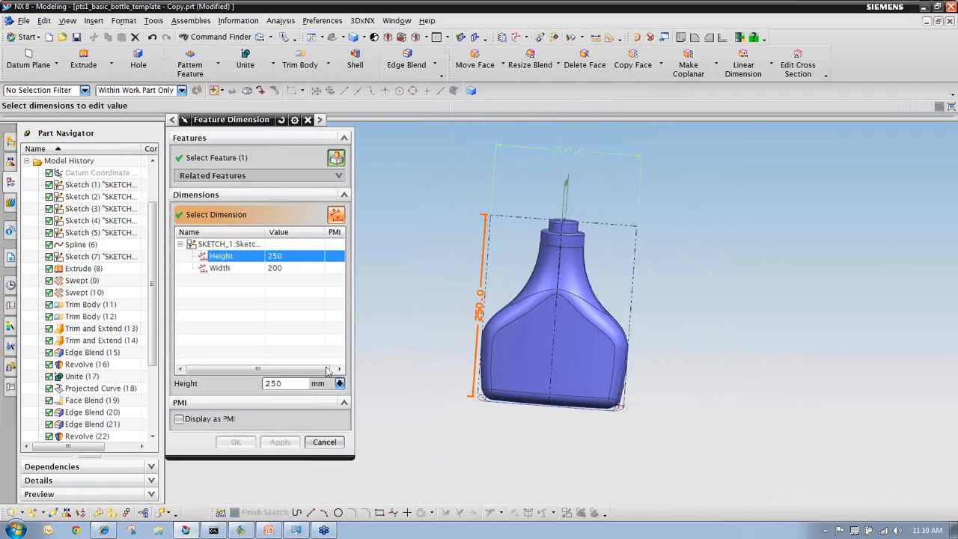
click(325, 443)
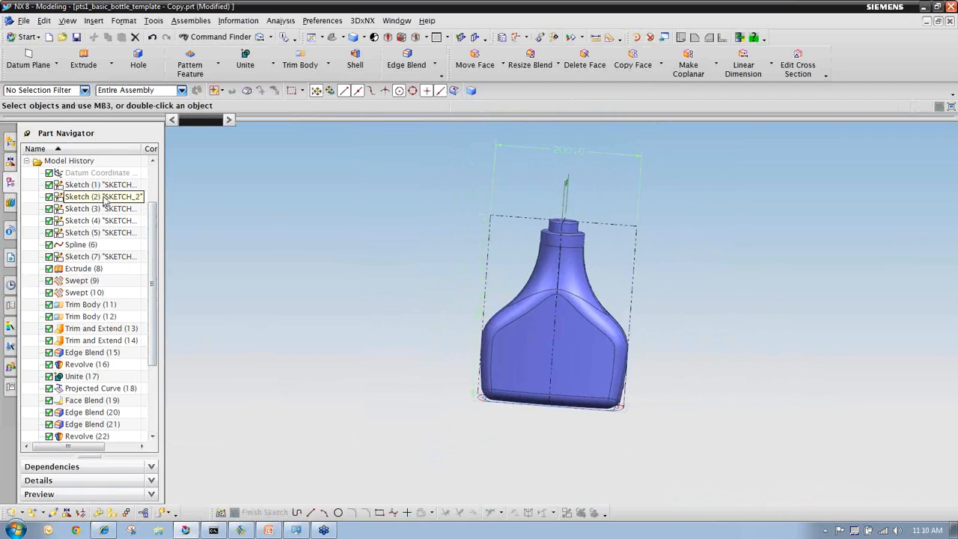
Edit SKETCH_2 with rollback, set its Depth dimension to 120 mm and finish the sketch.
right_click(104, 197)
click(161, 259)
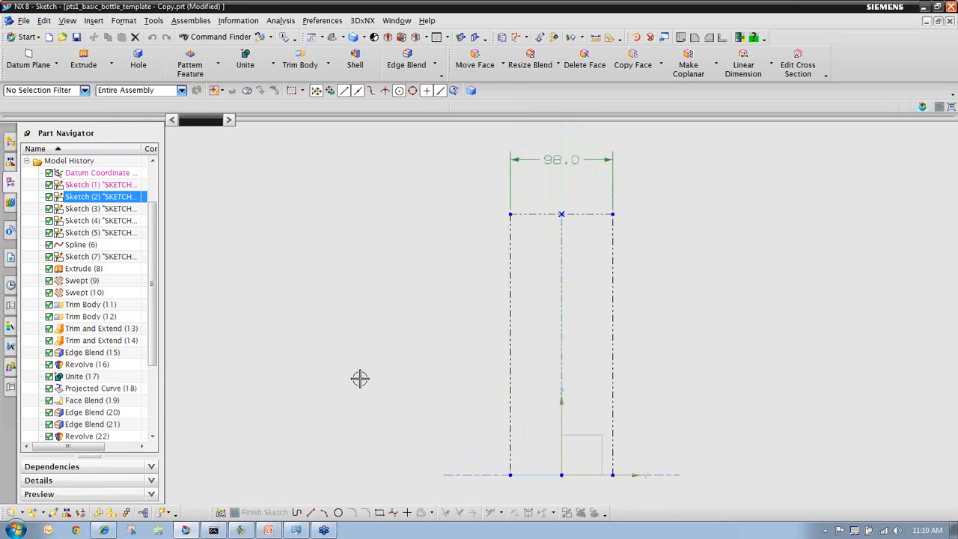
click(551, 192)
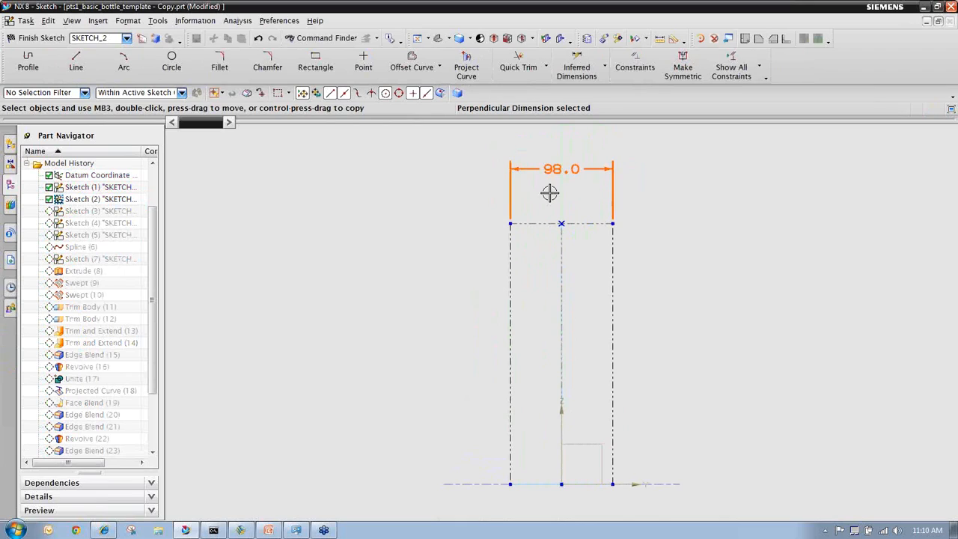
double_click(552, 169)
text(1)
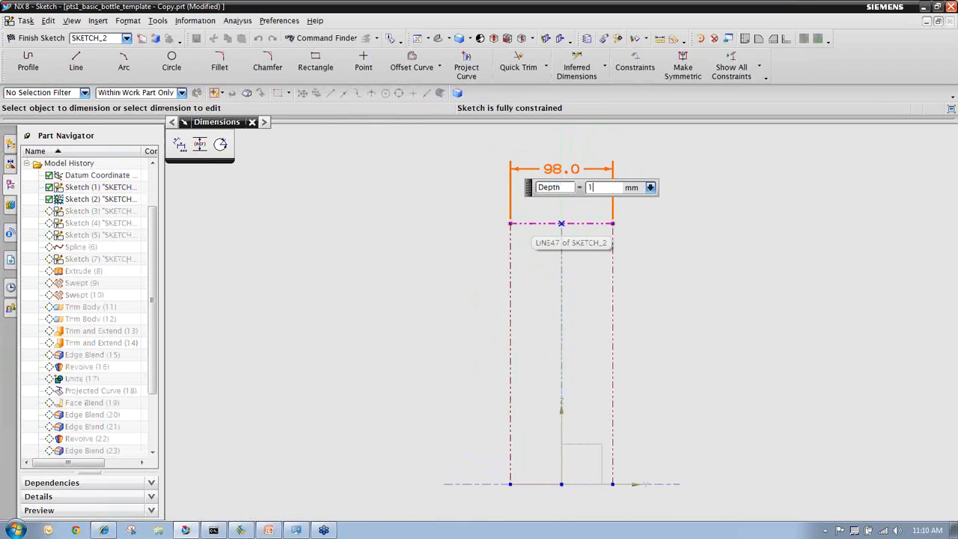
text(20)
key(Return)
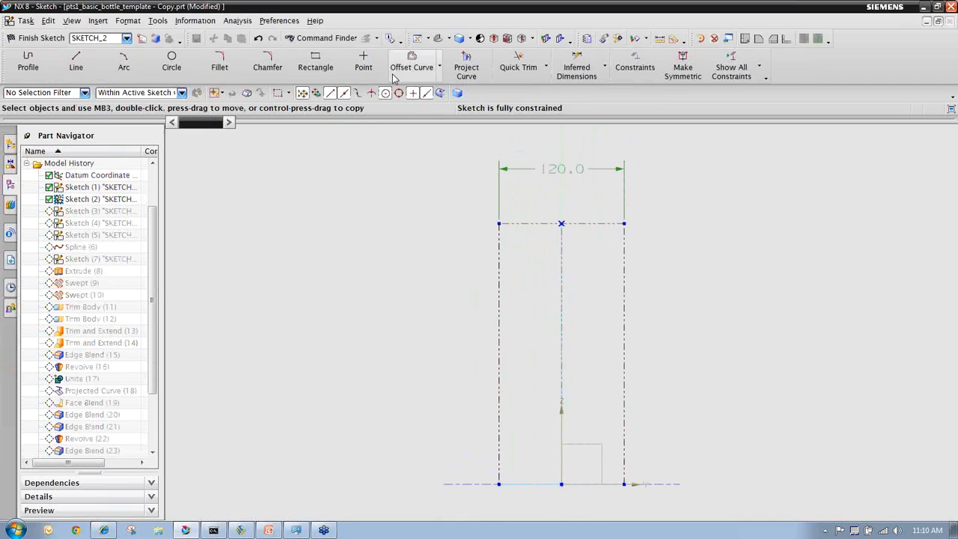
click(58, 42)
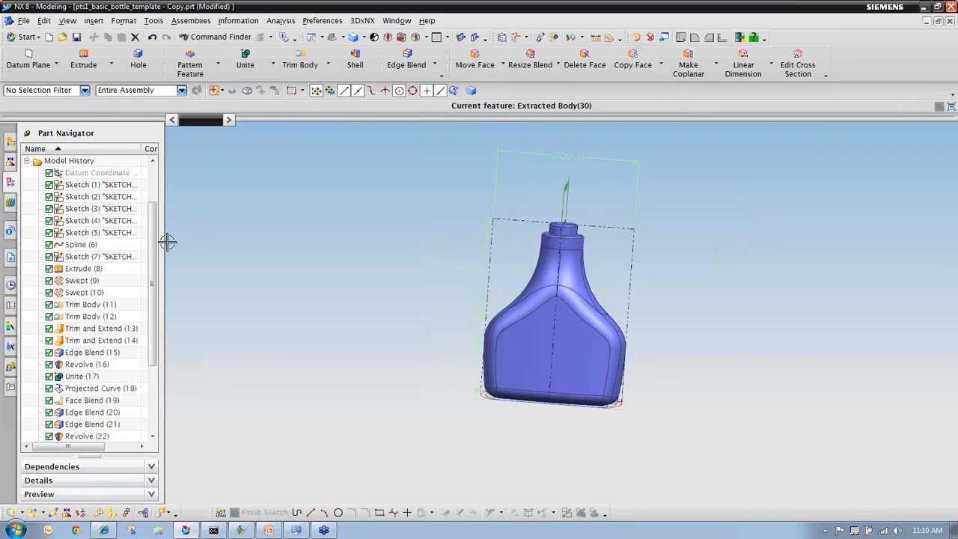
middle_drag(214, 248, 281, 297)
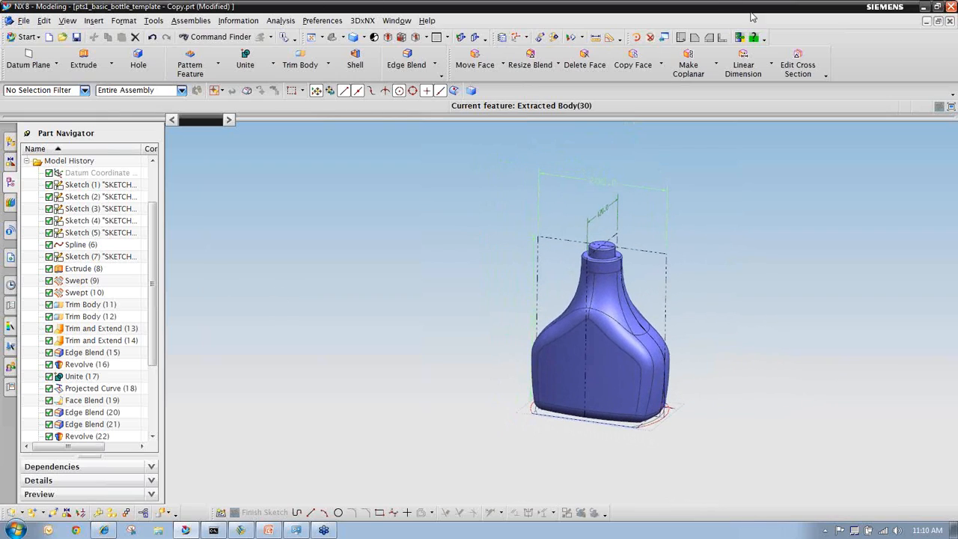
Switch to NX Product Template Studio and open 2 pts1_basic_bottle_template.prt from NX\Pre Sales\Product_Template_Studio_Demo on the My Passport (F:) drive.
click(926, 6)
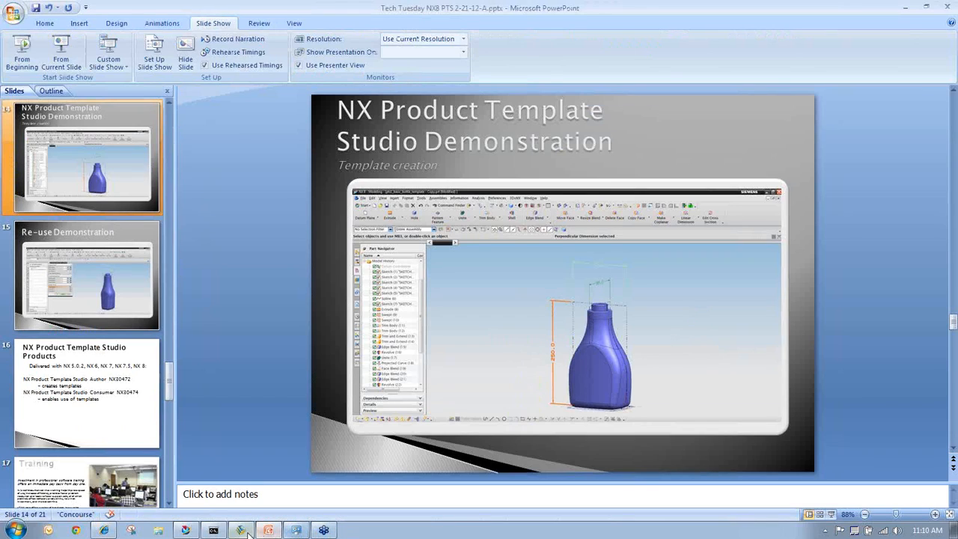
click(251, 531)
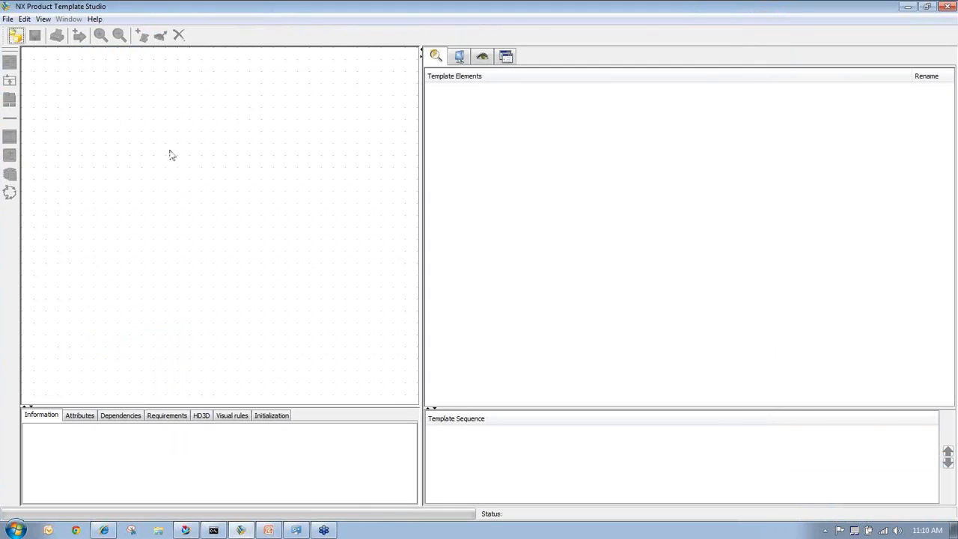
click(15, 36)
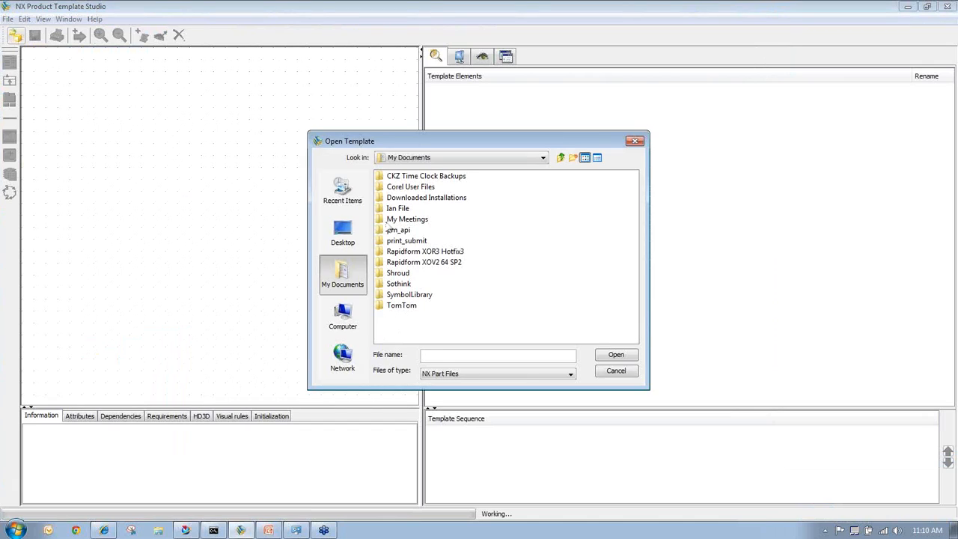
click(464, 158)
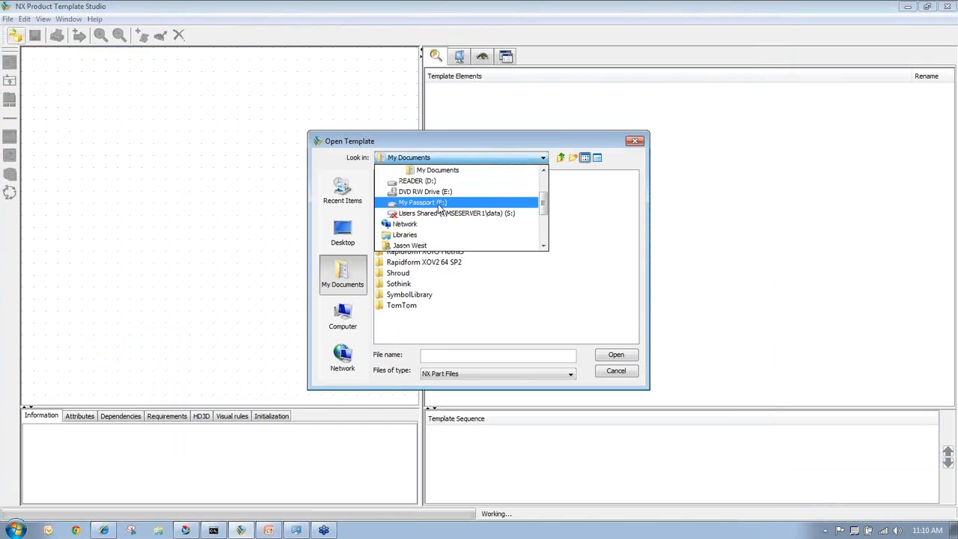
click(429, 203)
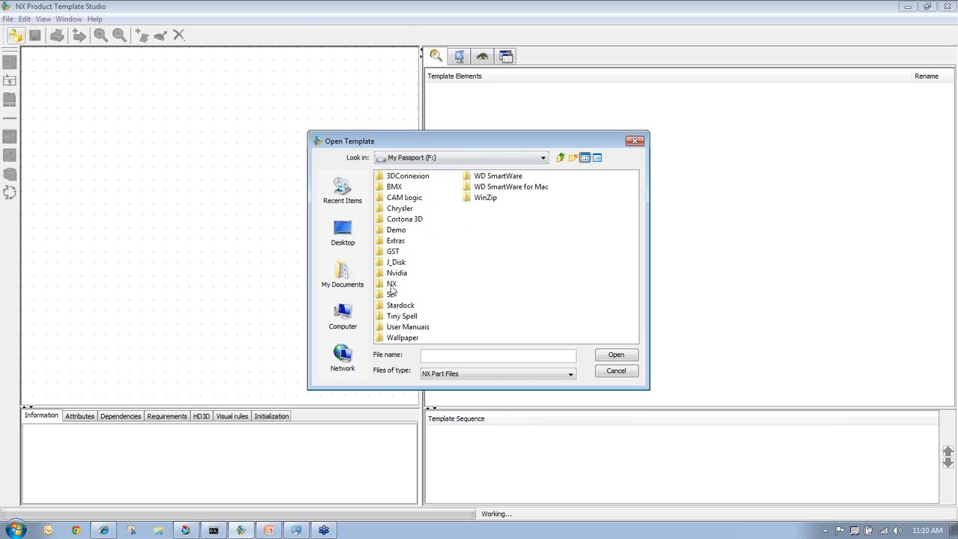
double_click(391, 285)
click(393, 263)
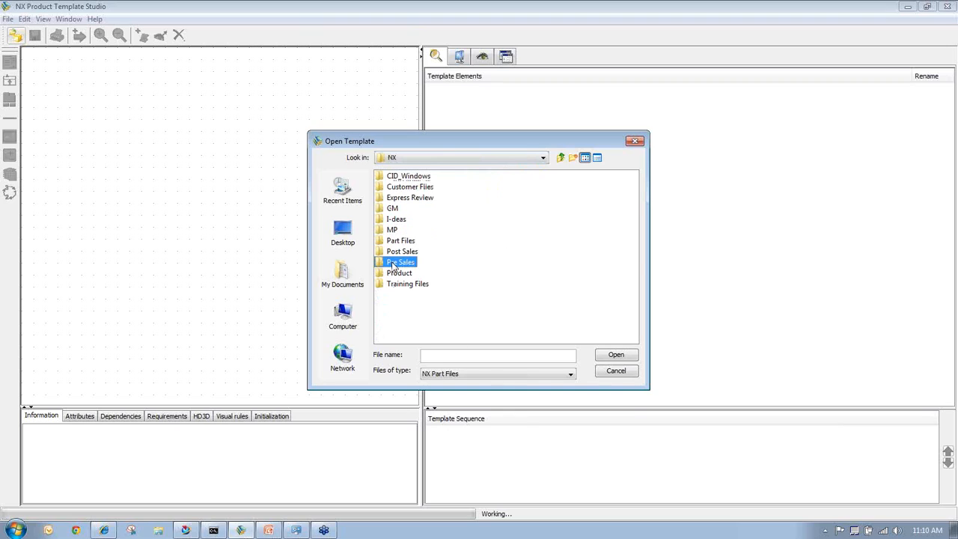
double_click(393, 262)
scroll(488, 285, down, 5)
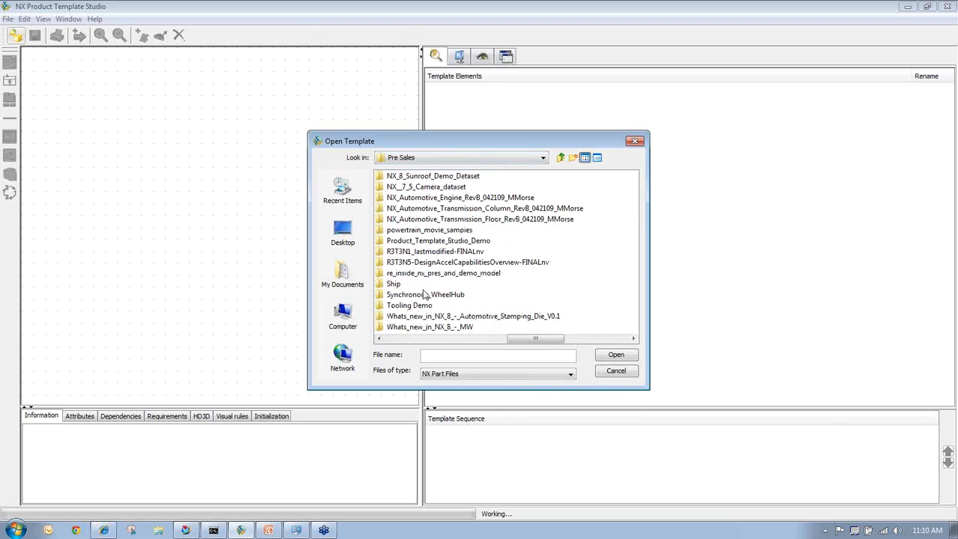
double_click(416, 241)
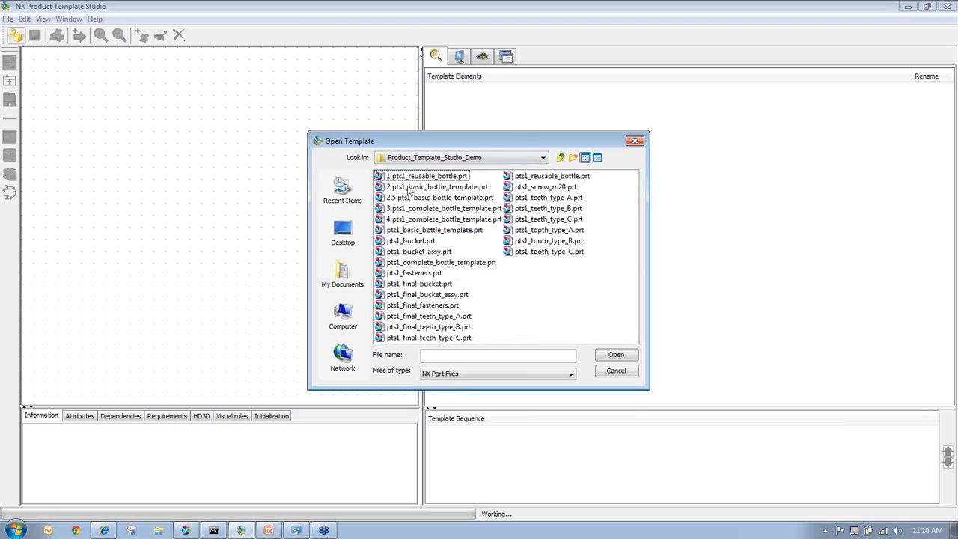
double_click(408, 187)
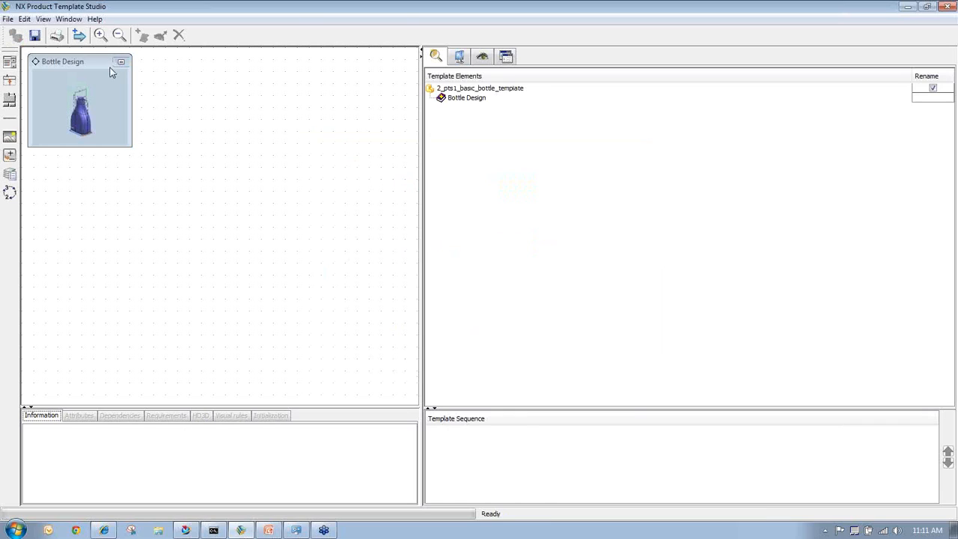
Expand the Bottle Design template and delete its UIGroup1 group containing the height, width and depth expressions.
double_click(91, 62)
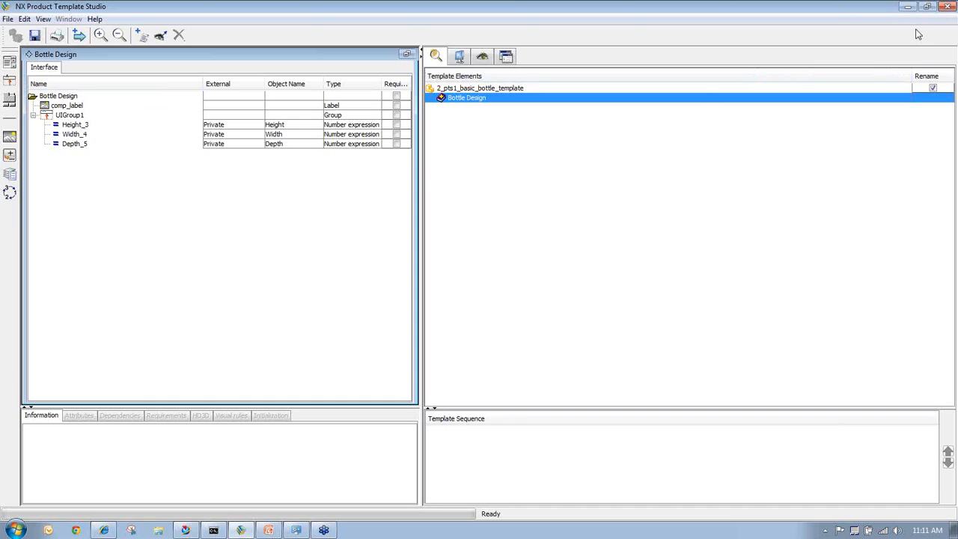
click(72, 125)
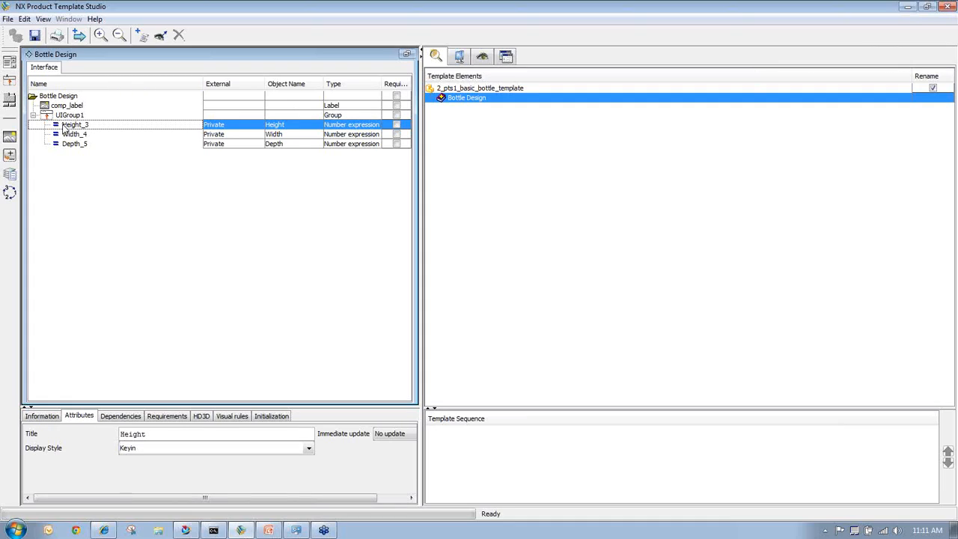
click(55, 134)
click(54, 144)
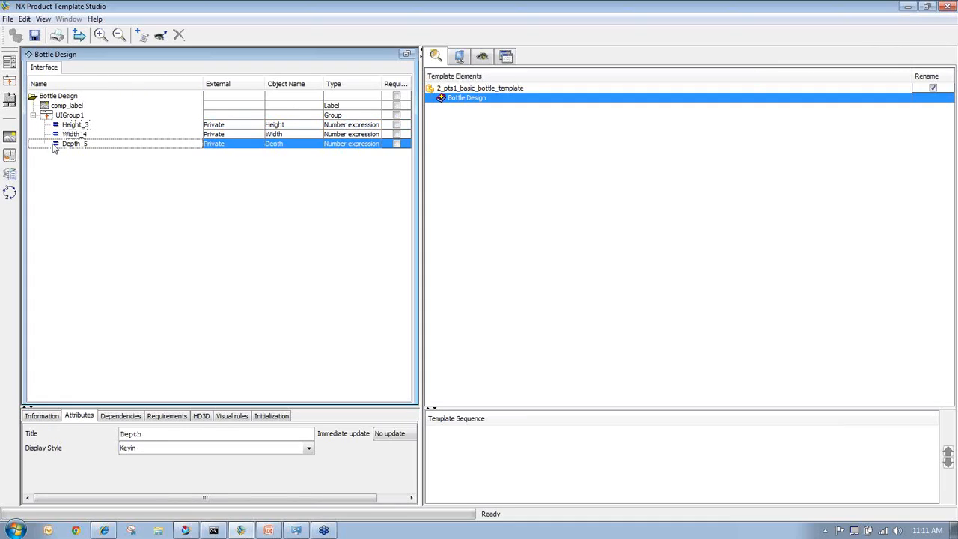
click(66, 136)
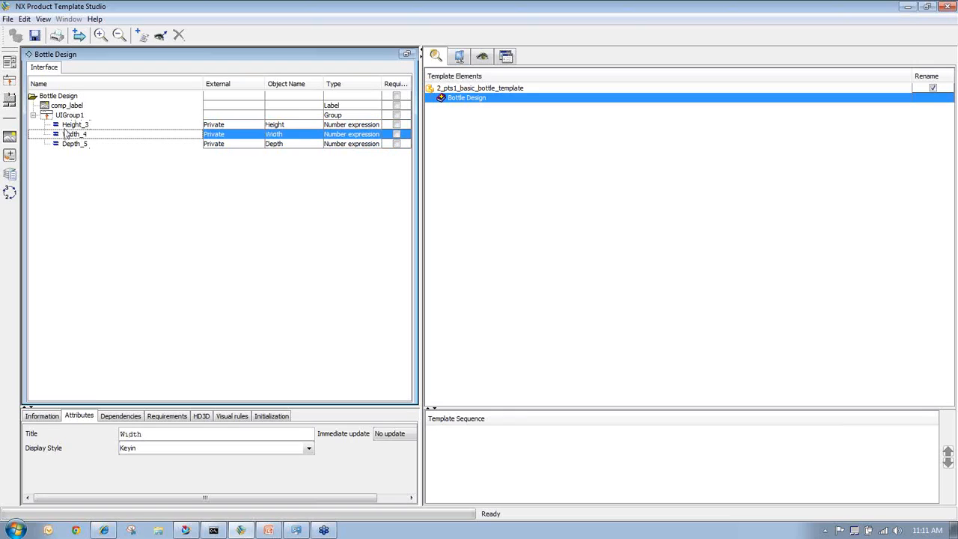
click(65, 126)
click(67, 115)
right_click(80, 117)
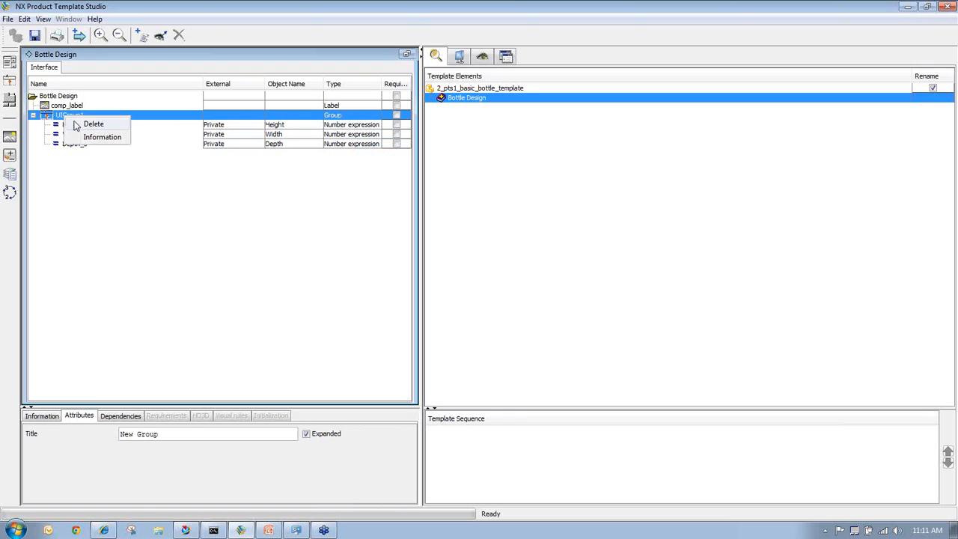
click(93, 124)
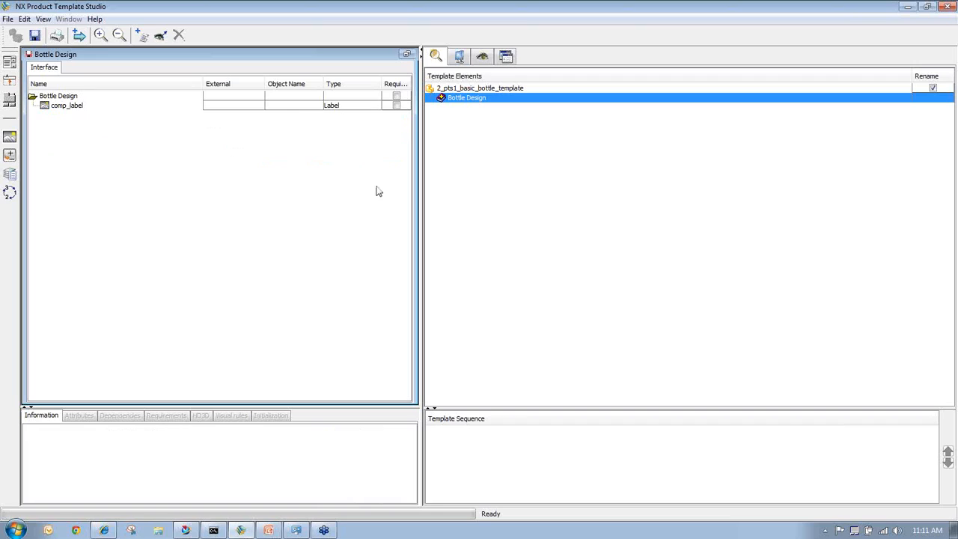
Expand the SKETCH_1 and SKETCH_2 features to expose their expressions and add a new group under Bottle Design.
click(506, 57)
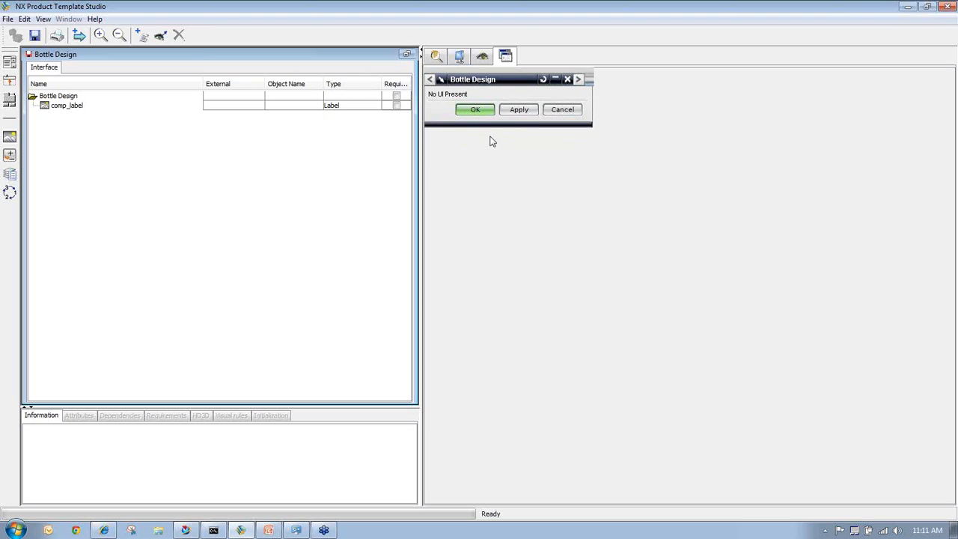
click(483, 59)
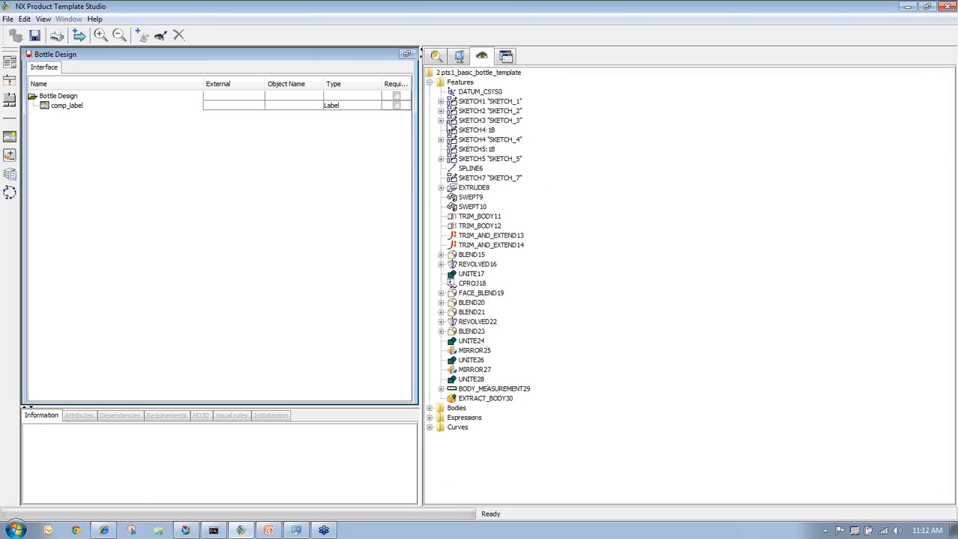
click(441, 101)
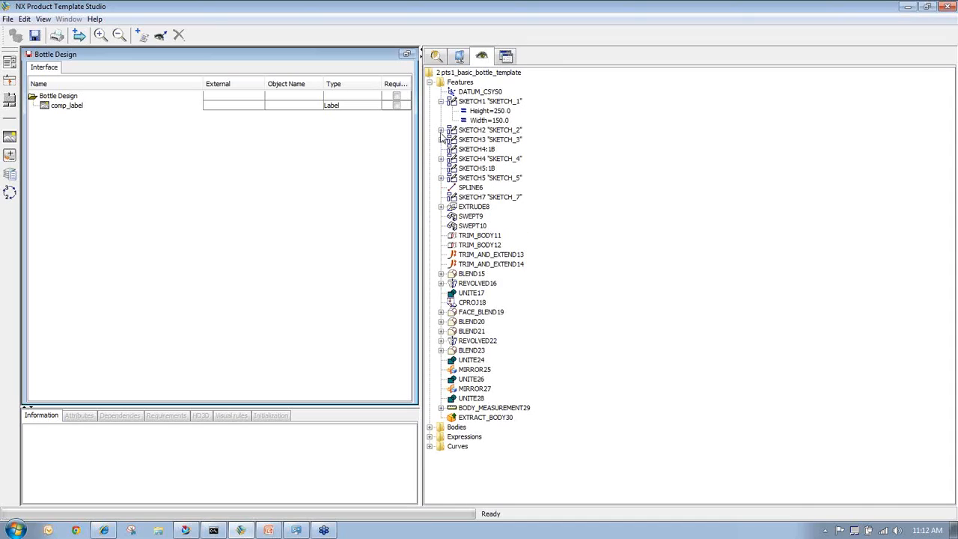
click(440, 131)
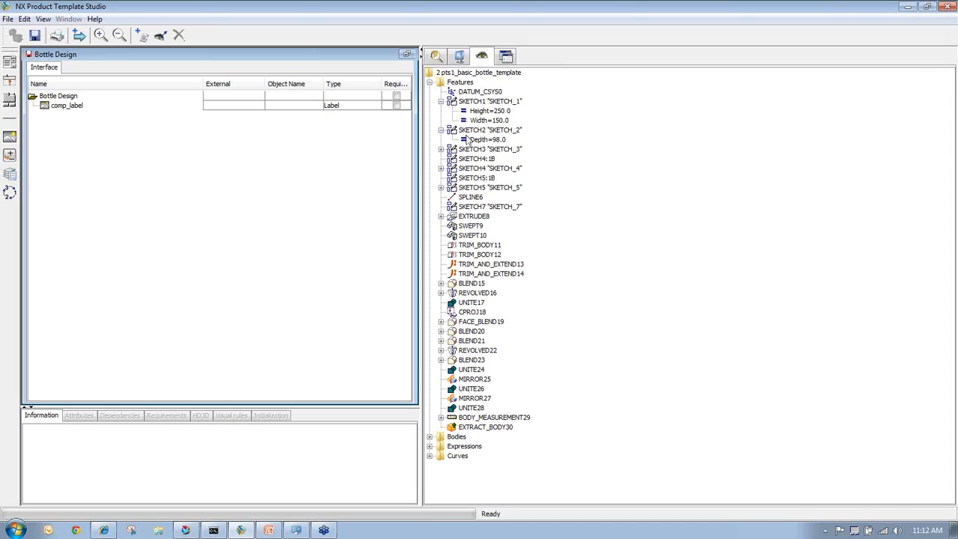
mouse_move(467, 140)
drag(9, 84, 51, 105)
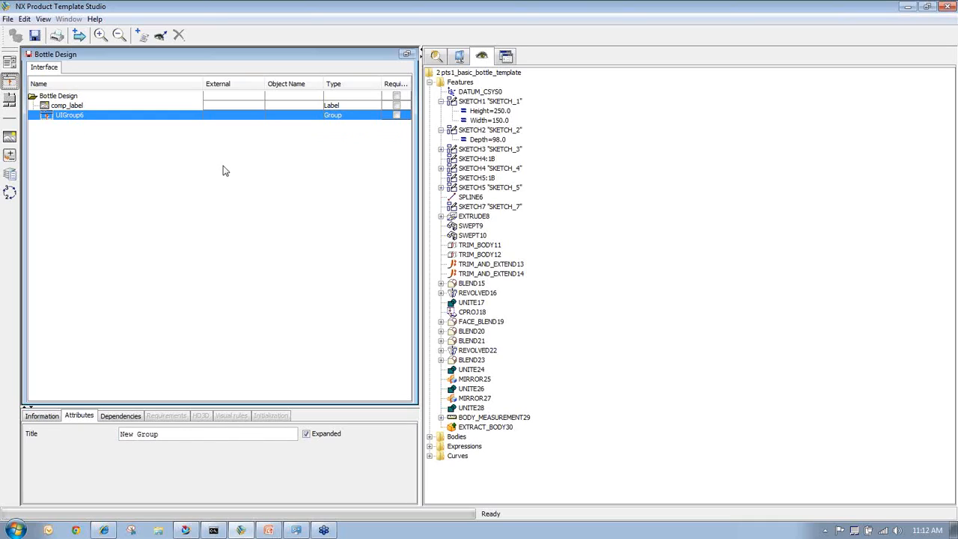
Preview the new group in the dialog, then add the sketches' Height, Width and Depth expressions to it.
click(505, 57)
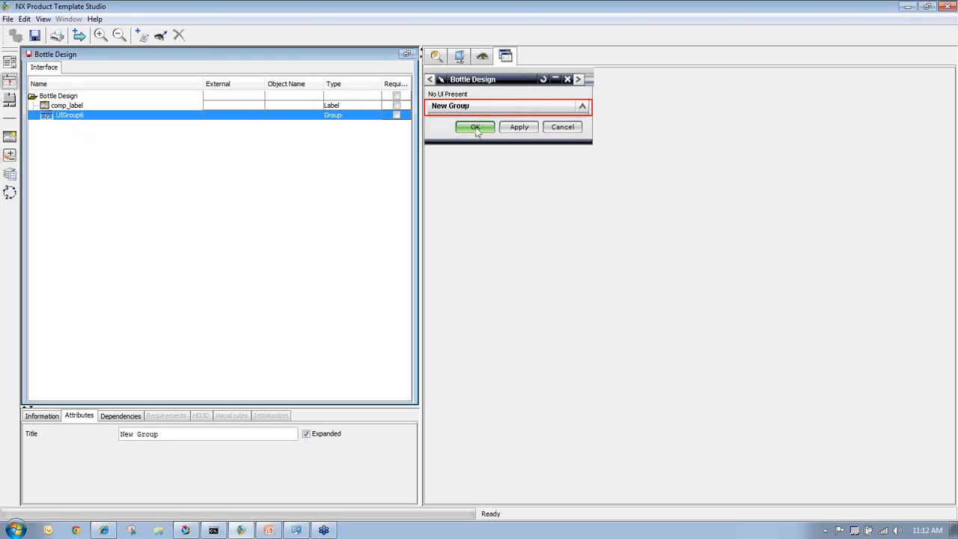
click(485, 60)
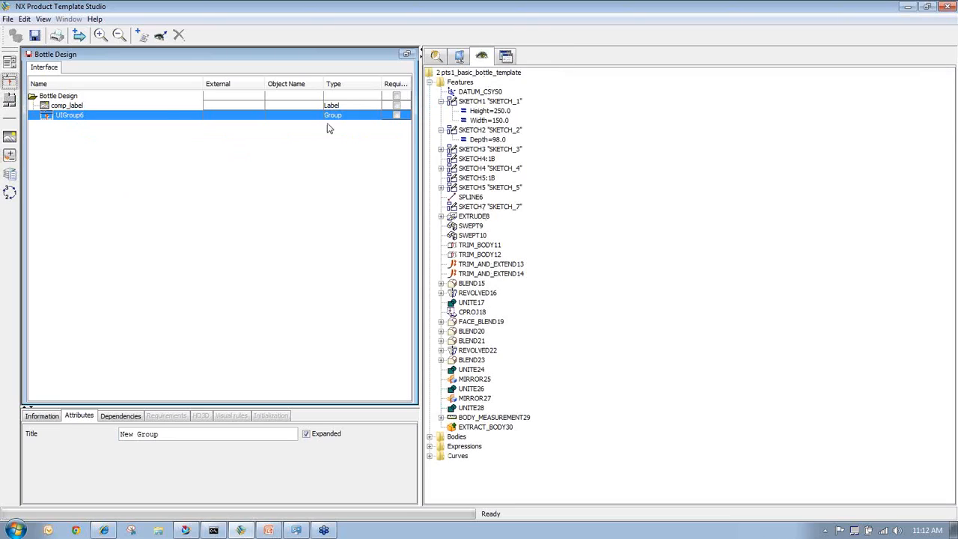
click(482, 111)
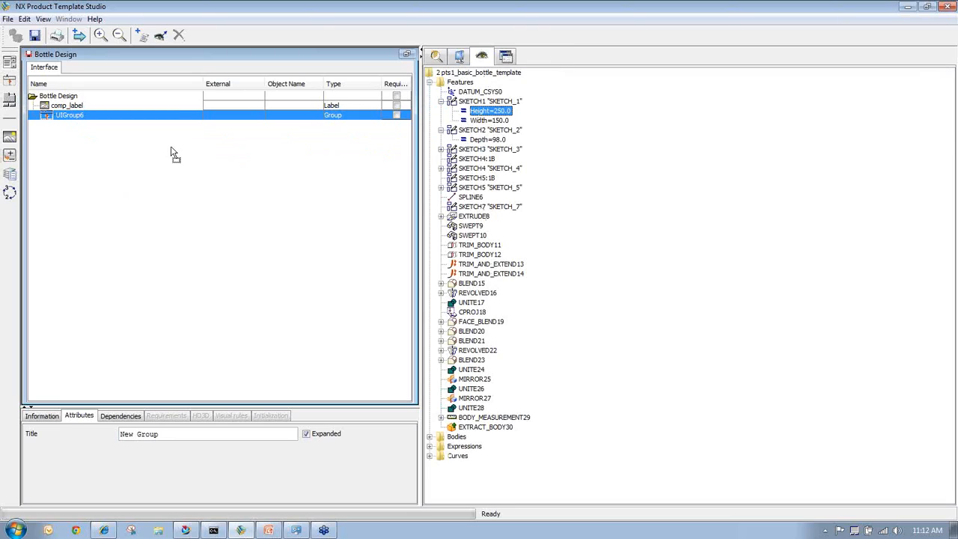
drag(171, 153, 71, 118)
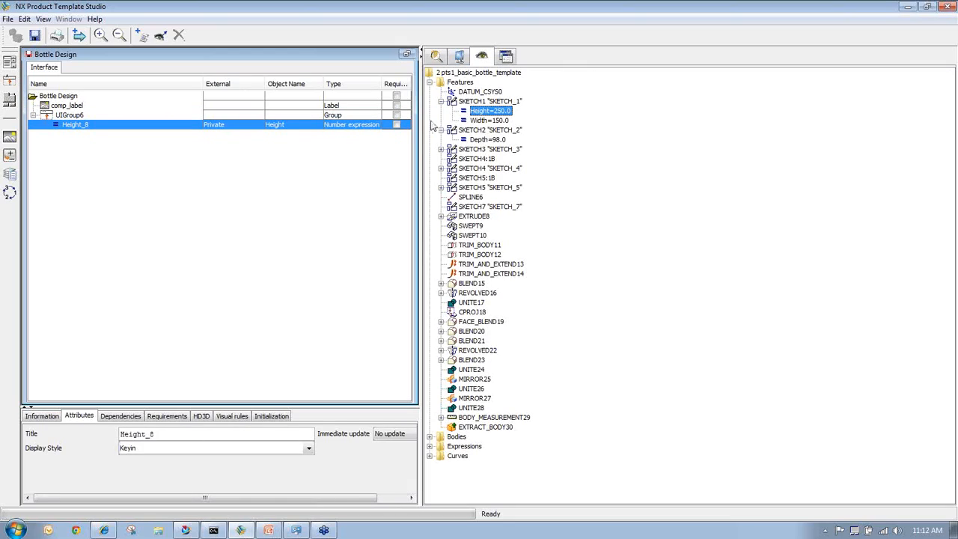
mouse_move(490, 121)
mouse_down()
mouse_move(368, 149)
mouse_move(71, 134)
mouse_move(71, 117)
mouse_up()
click(487, 140)
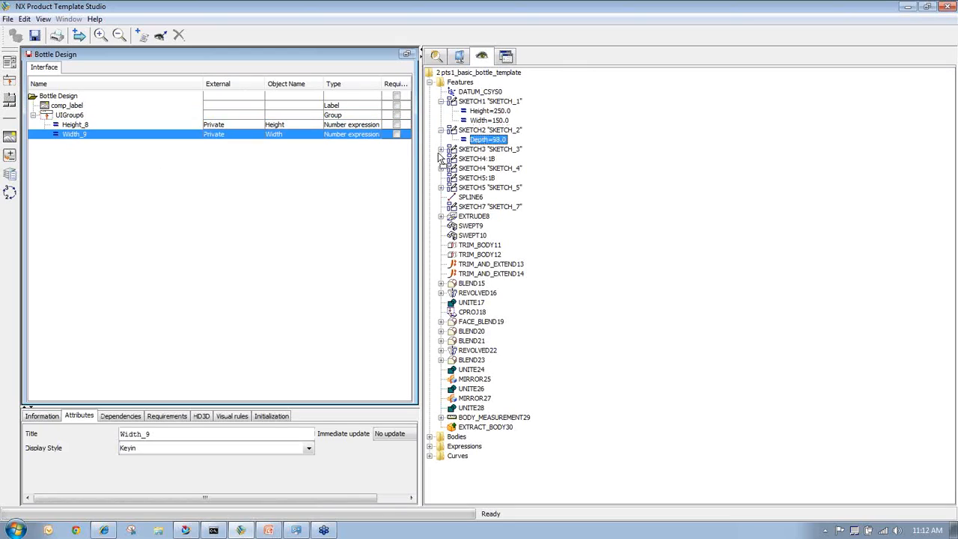
drag(440, 156, 72, 118)
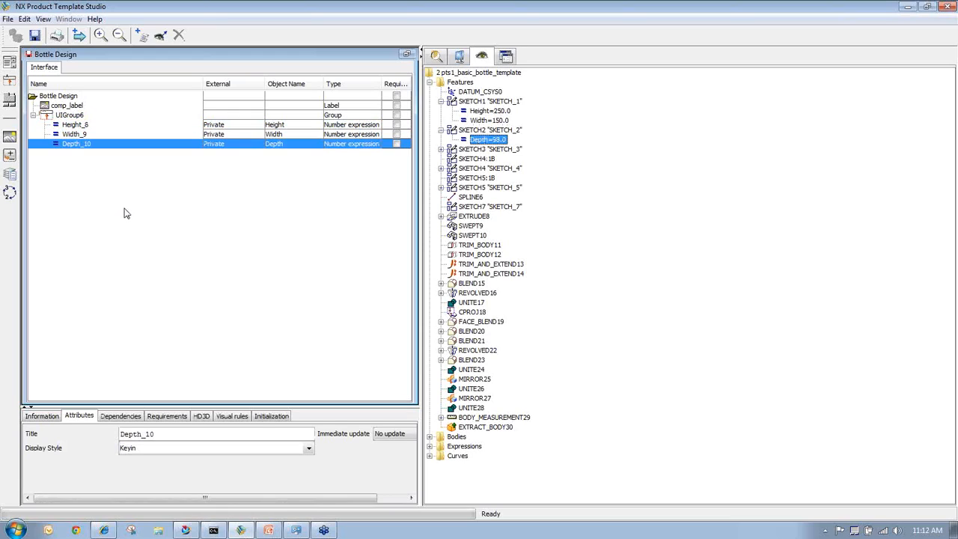
Retitle the group's three expressions as Bottle Depth, Bottle Width and Bottle Height.
click(503, 57)
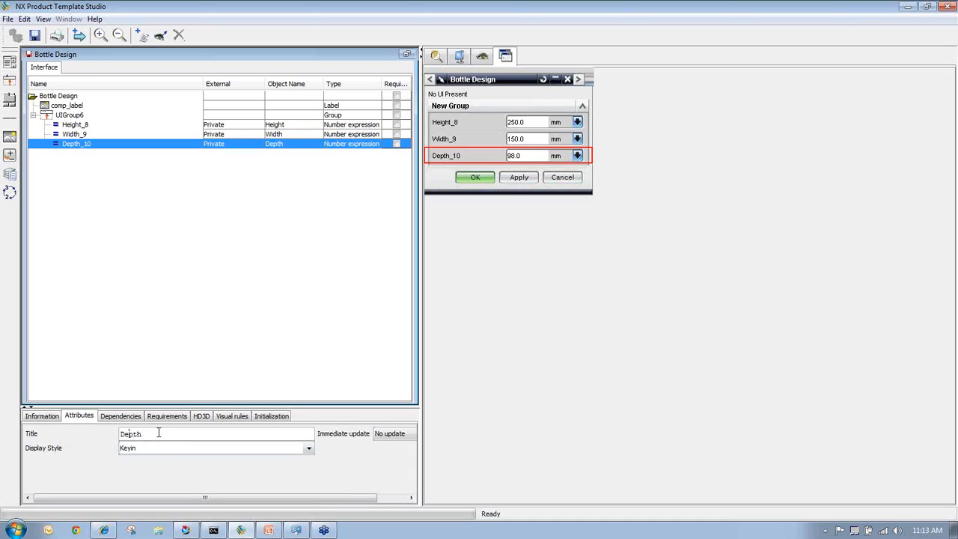
text(Bottle)
click(73, 135)
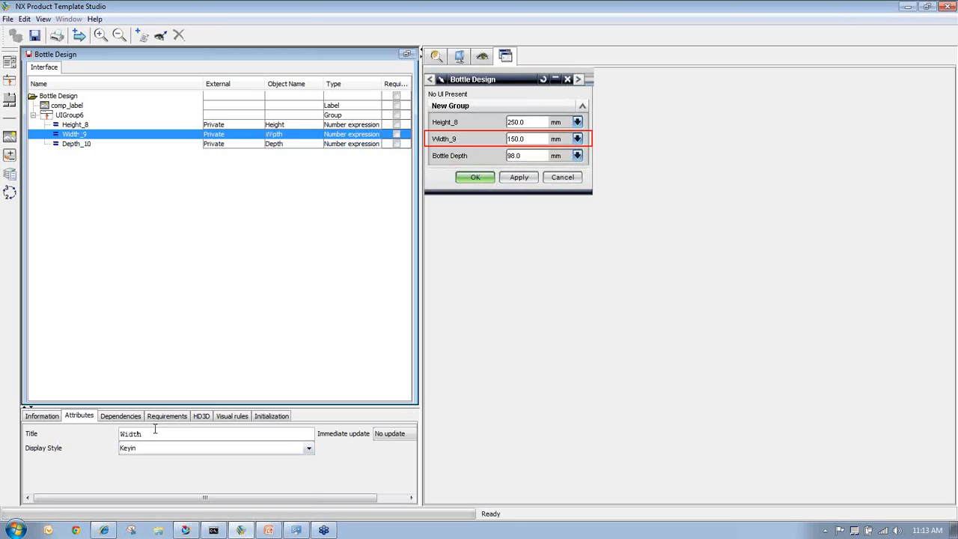
text(Bottle)
click(78, 124)
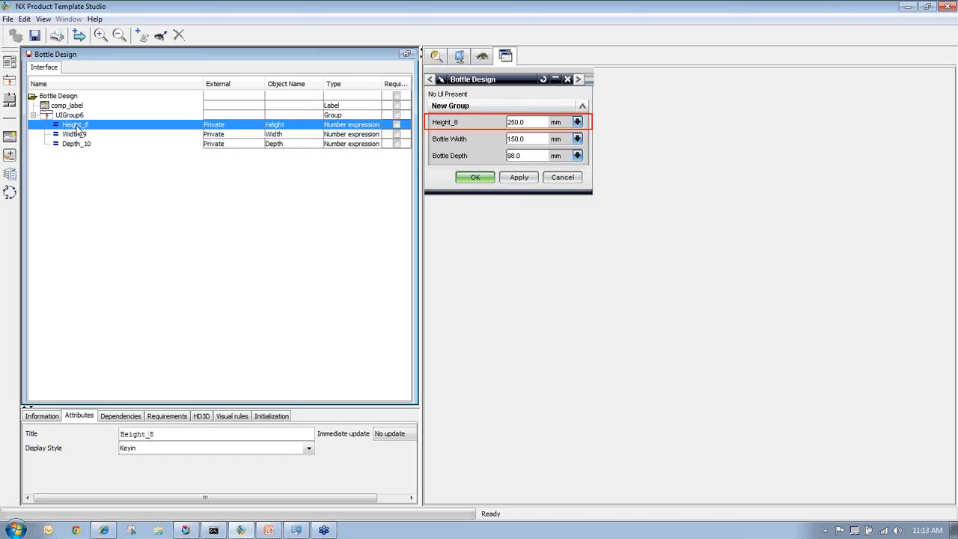
click(155, 435)
text(Bottle)
Change the group's title to Bottle Dim's and save the template.
click(67, 117)
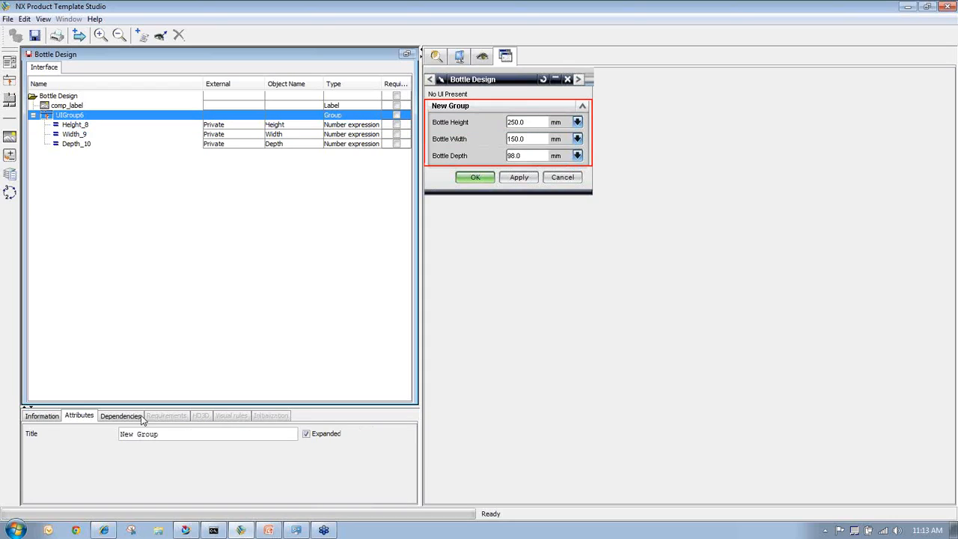
drag(160, 434, 112, 434)
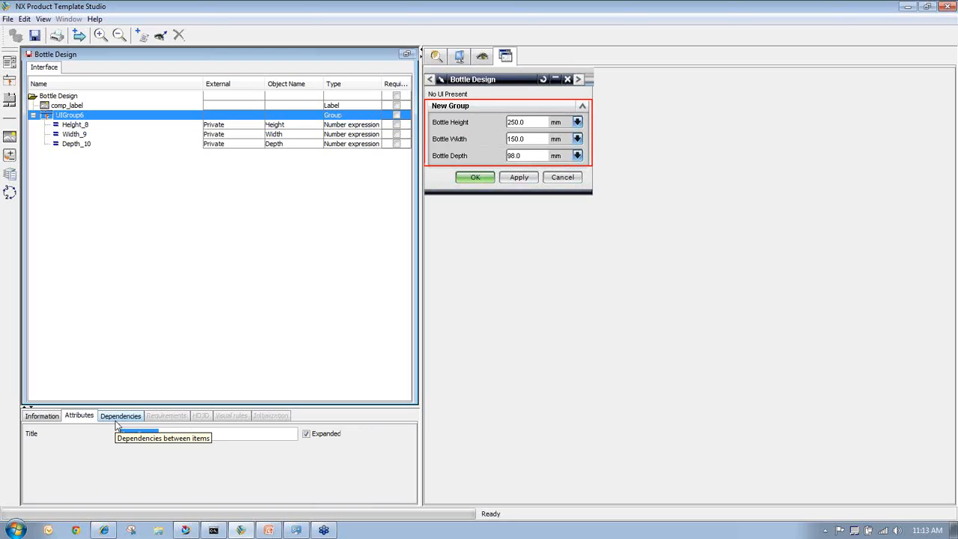
key(BackSpace)
text(Bottle Dim's)
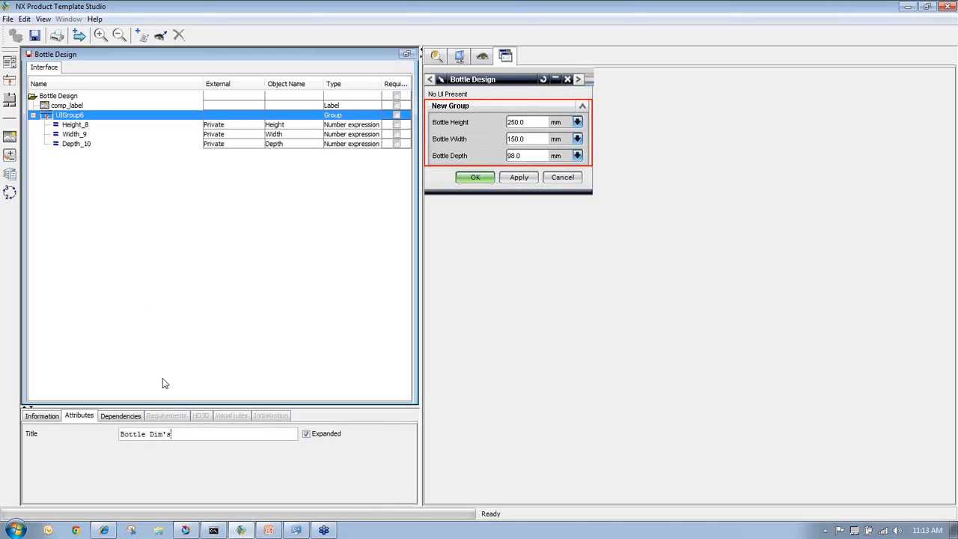
key(Return)
click(36, 36)
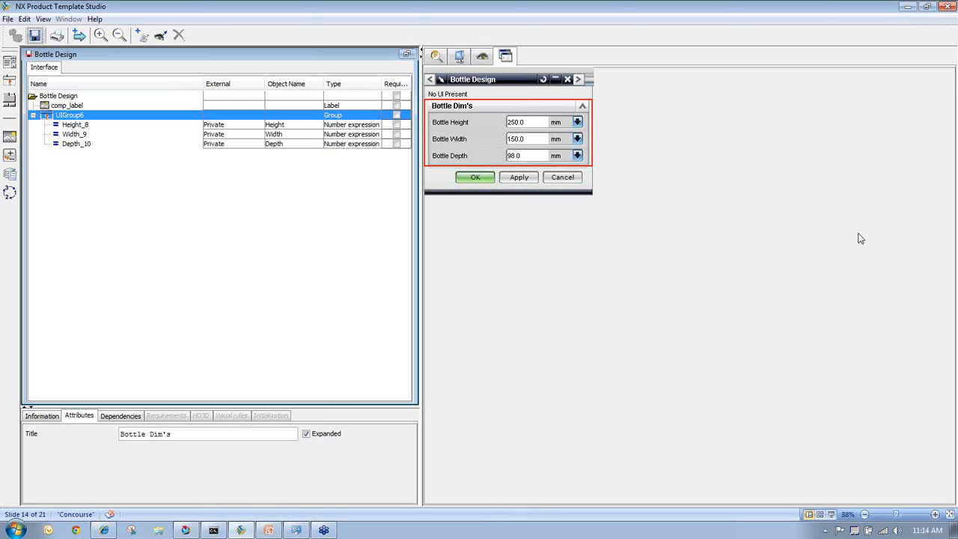
click(241, 529)
click(241, 530)
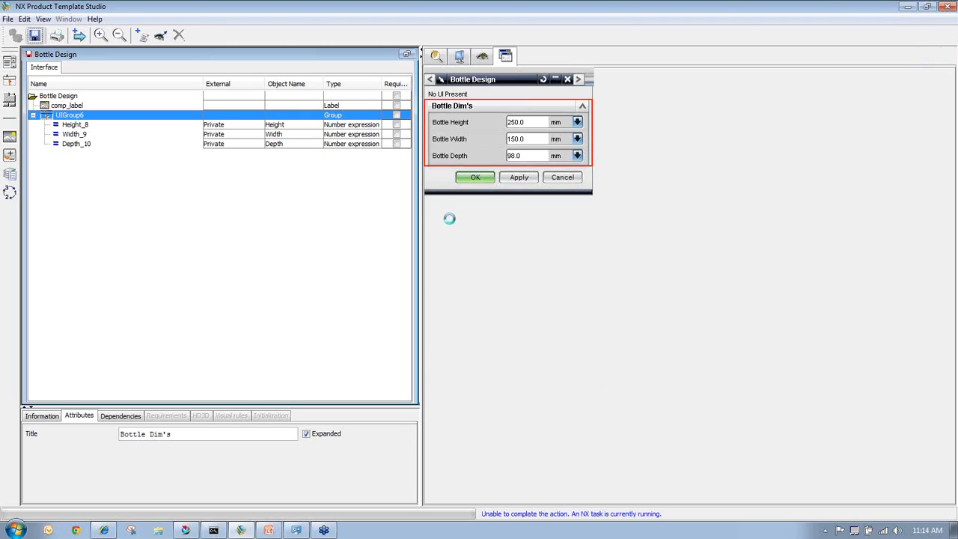
Switch to NX, close pts1_basic_bottle_template - Copy.prt without saving and open 2 pts1_basic_bottle_template.prt from Product_Template_Studio_Demo.
click(186, 529)
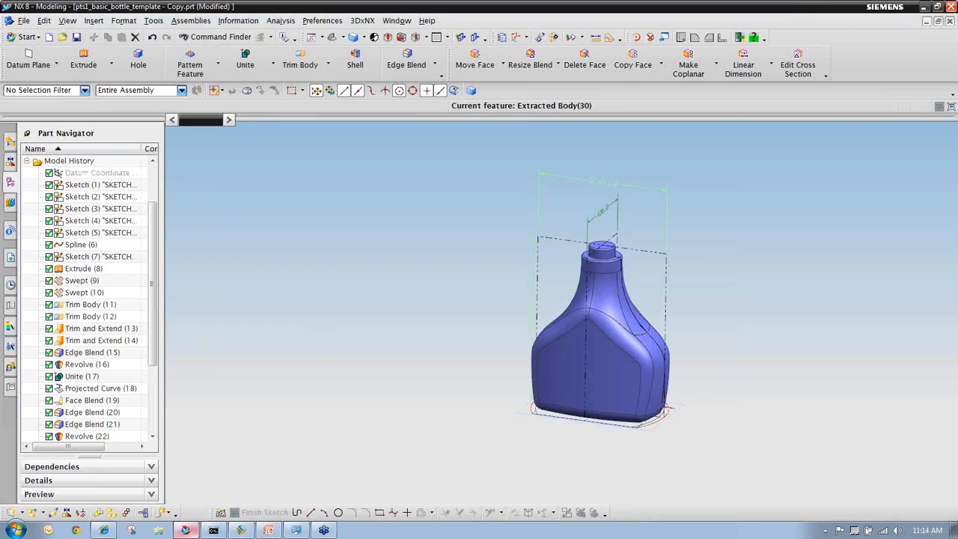
click(948, 21)
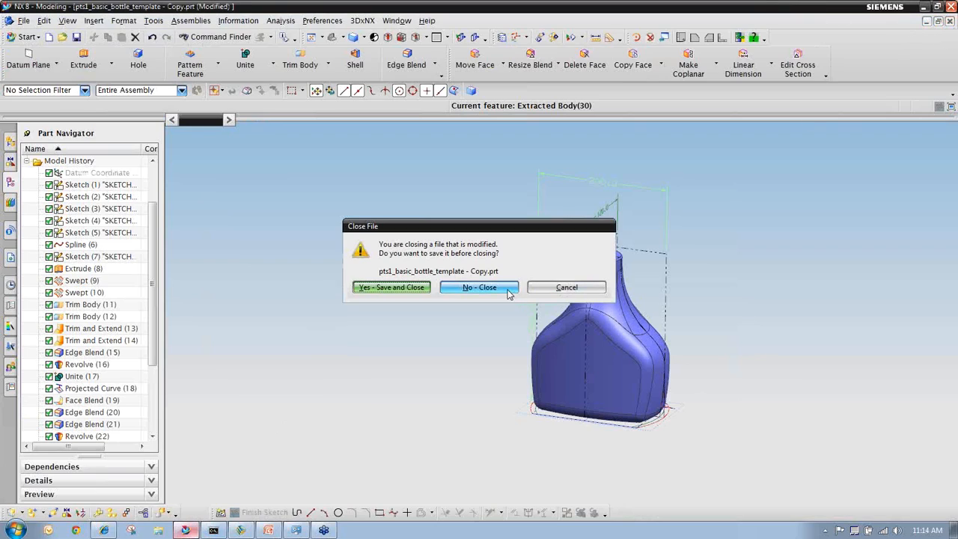
click(508, 293)
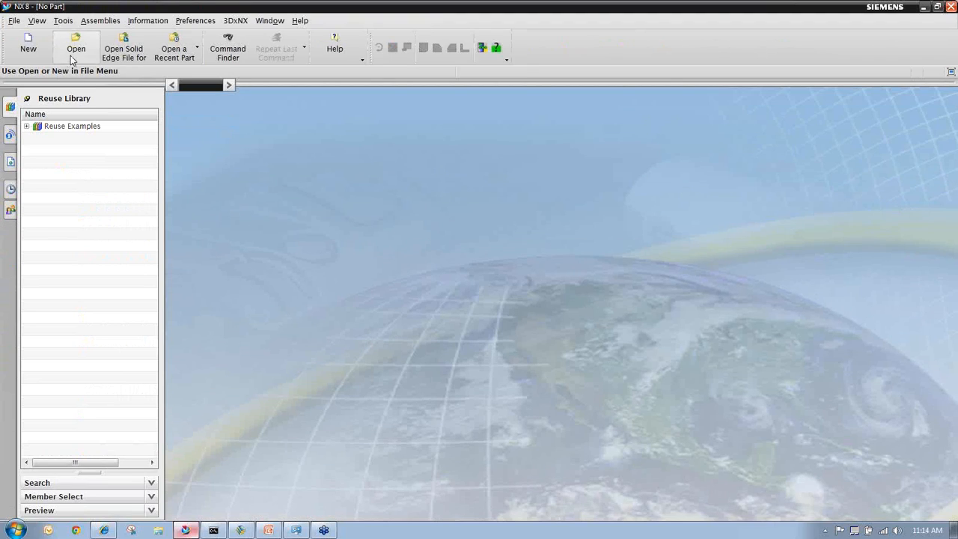
click(72, 60)
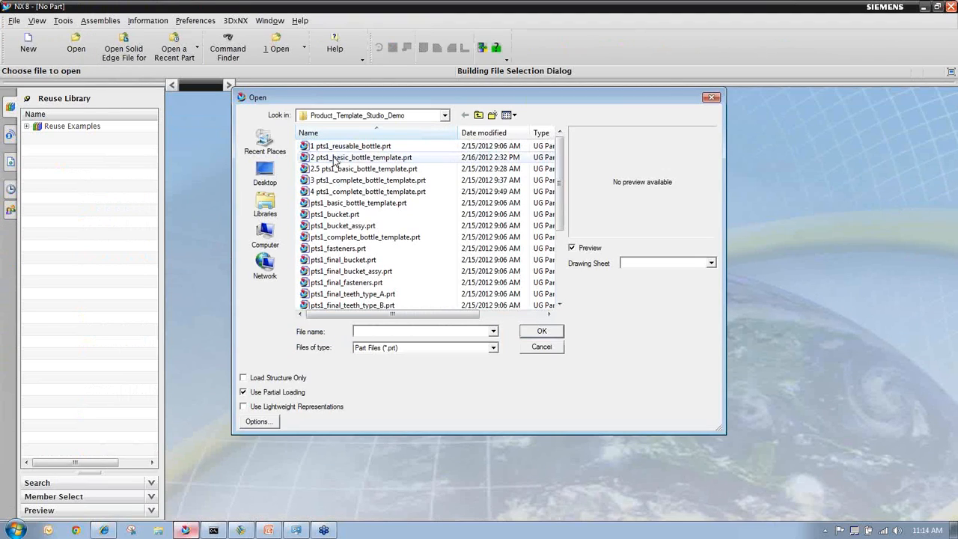
double_click(335, 158)
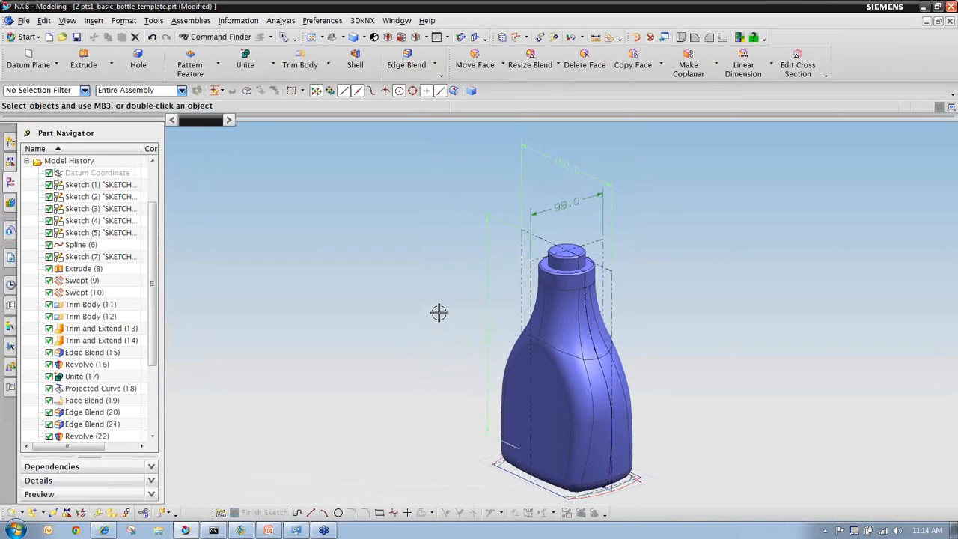
Try to edit the bottle as a reusable component with height 300 mm, width 200 mm and depth 120 mm.
click(13, 143)
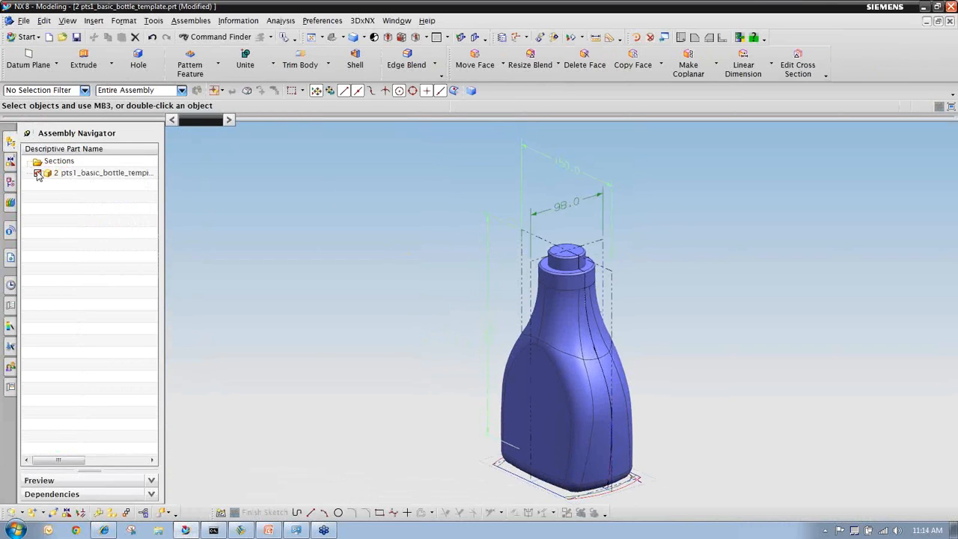
right_click(74, 177)
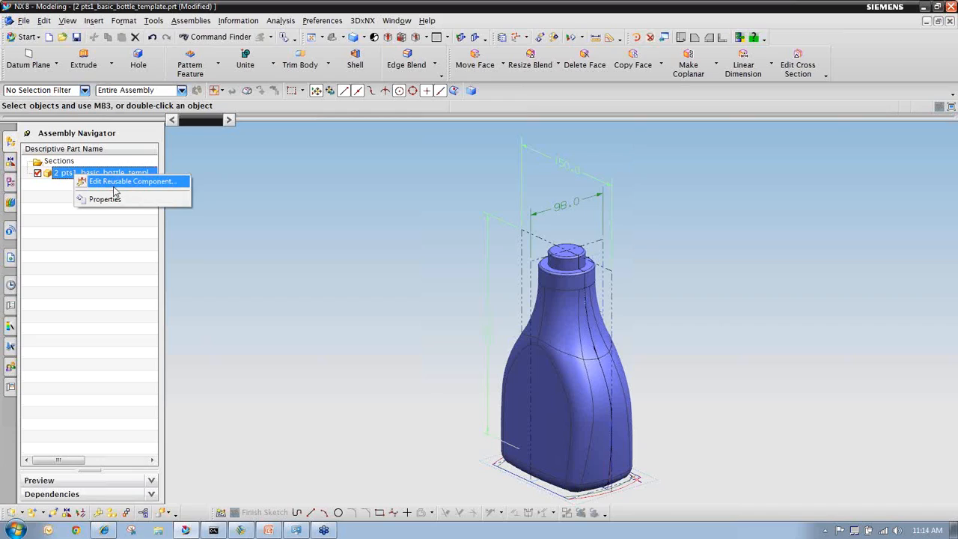
click(121, 183)
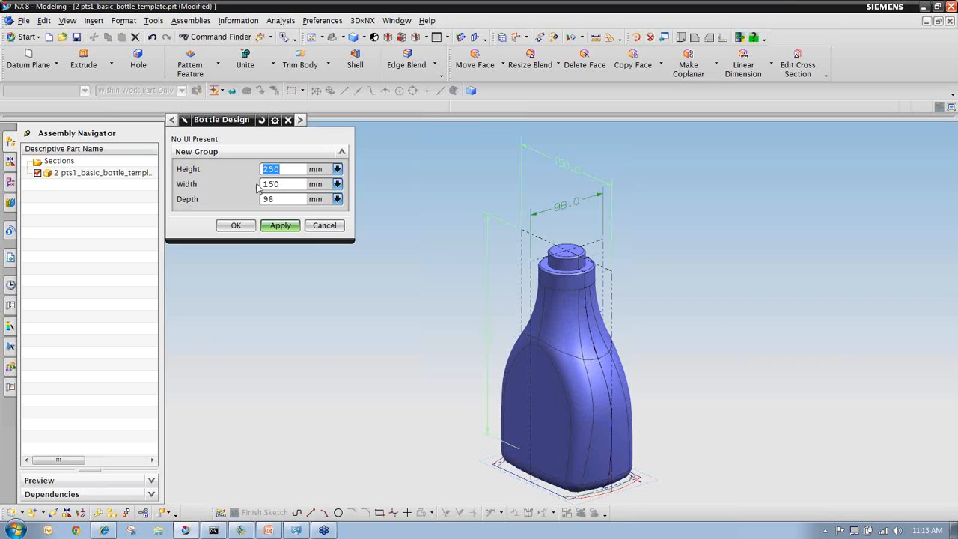
text(300)
key(Tab)
text(20)
key(Tab)
text(1)
click(280, 226)
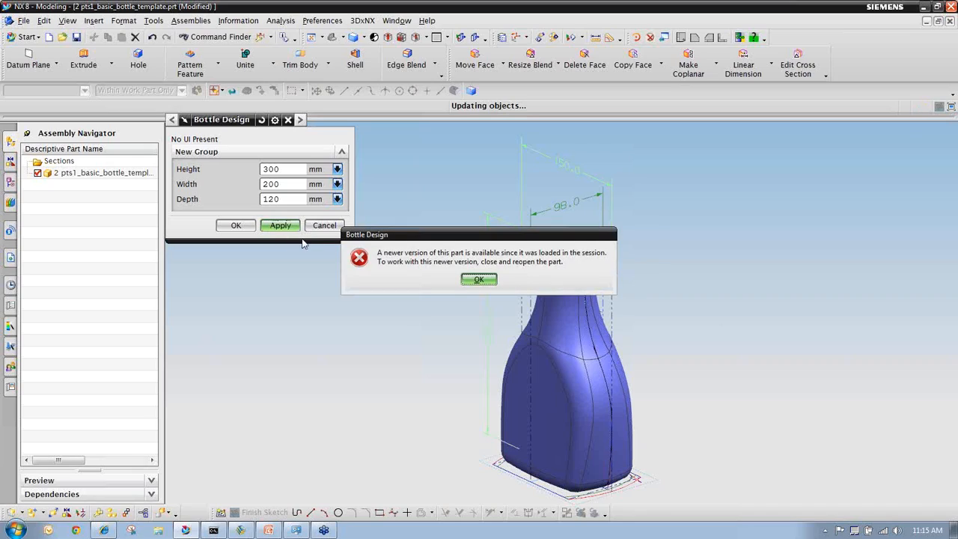
click(478, 279)
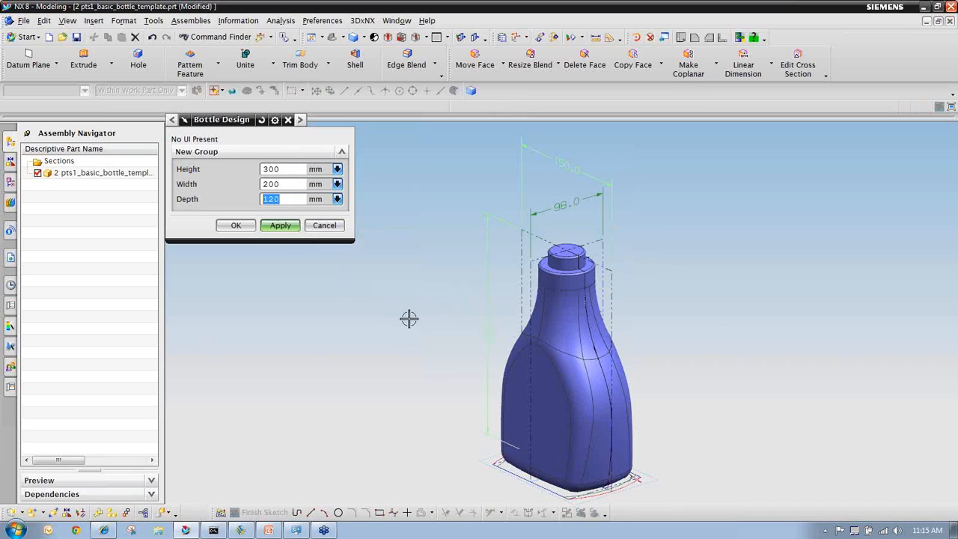
click(325, 232)
Close the modified bottle template without saving and reopen 2 pts1_basic_bottle_template.prt.
click(948, 20)
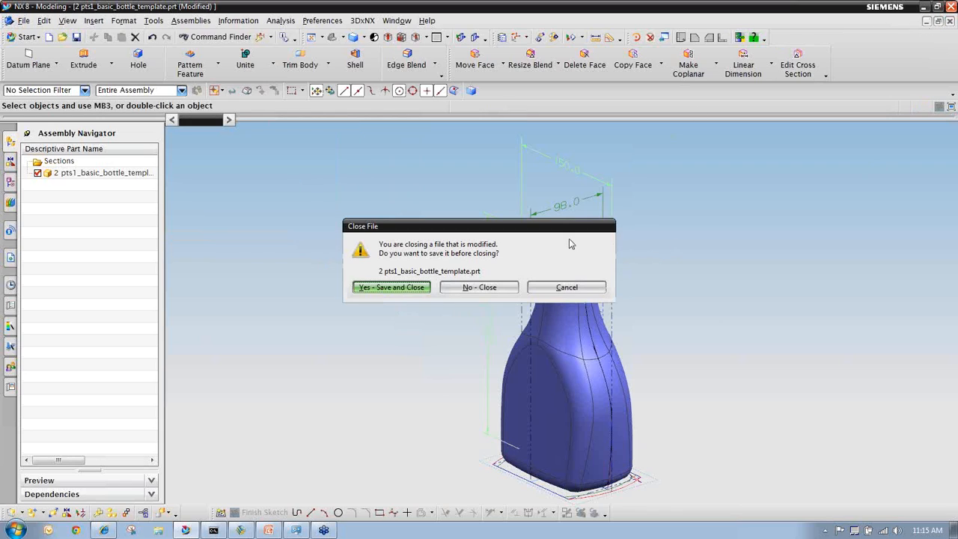
click(486, 289)
click(75, 46)
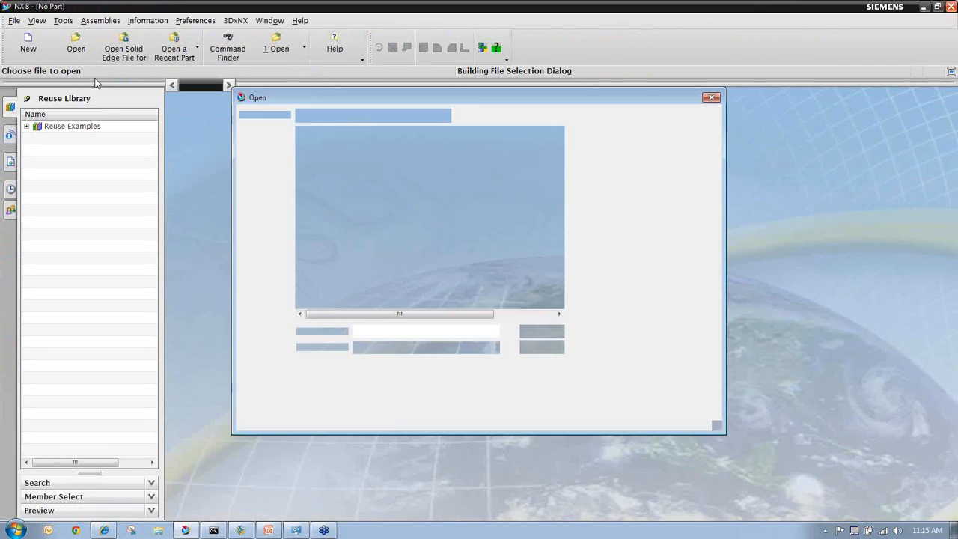
double_click(339, 157)
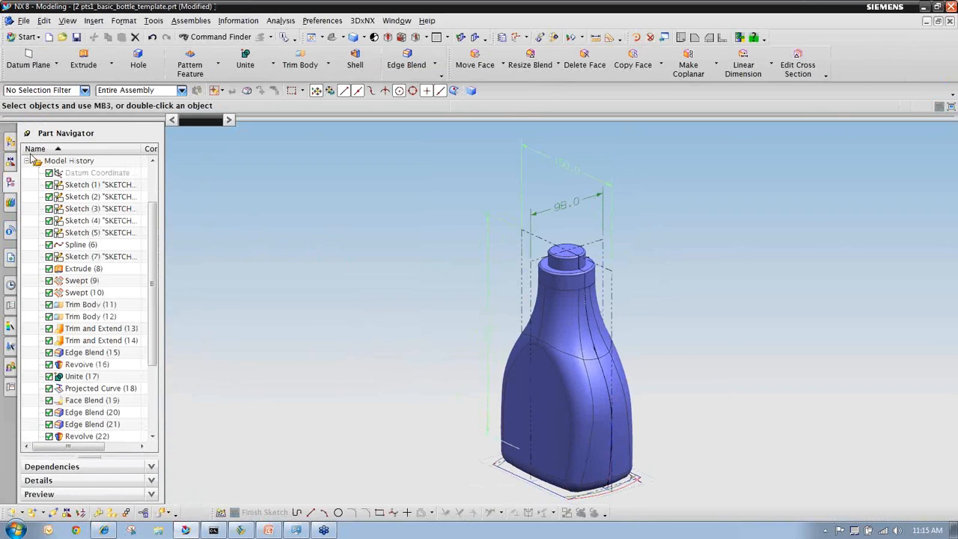
Edit the reopened part as a reusable component, applying a height of 300 mm, width of 200 mm and depth of 120 mm.
click(10, 142)
right_click(65, 174)
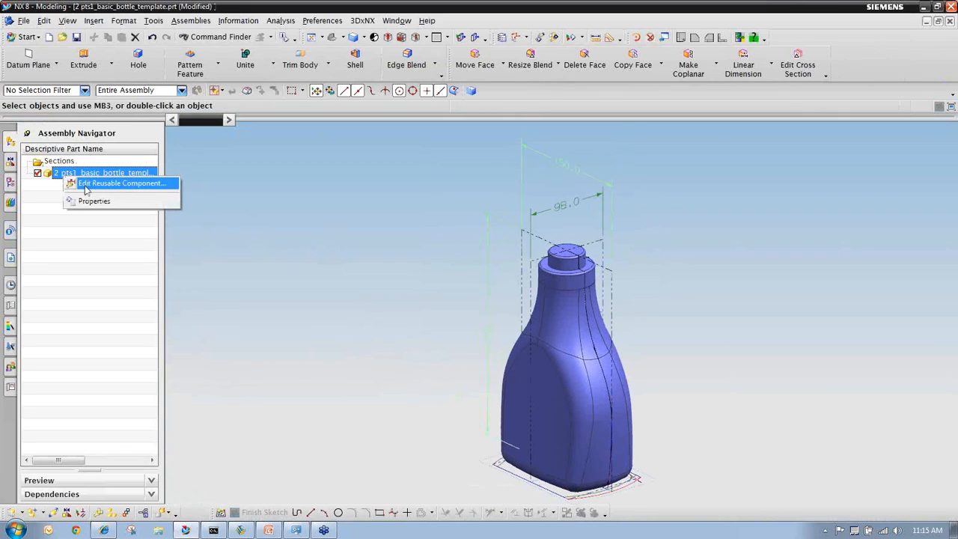
click(85, 184)
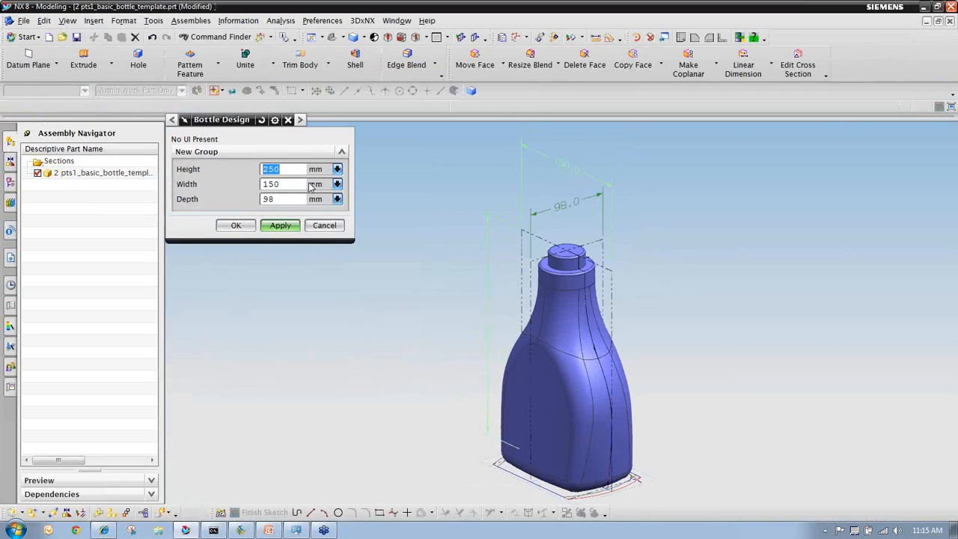
text(300)
click(298, 181)
text(200)
key(Tab)
text(12)
click(280, 225)
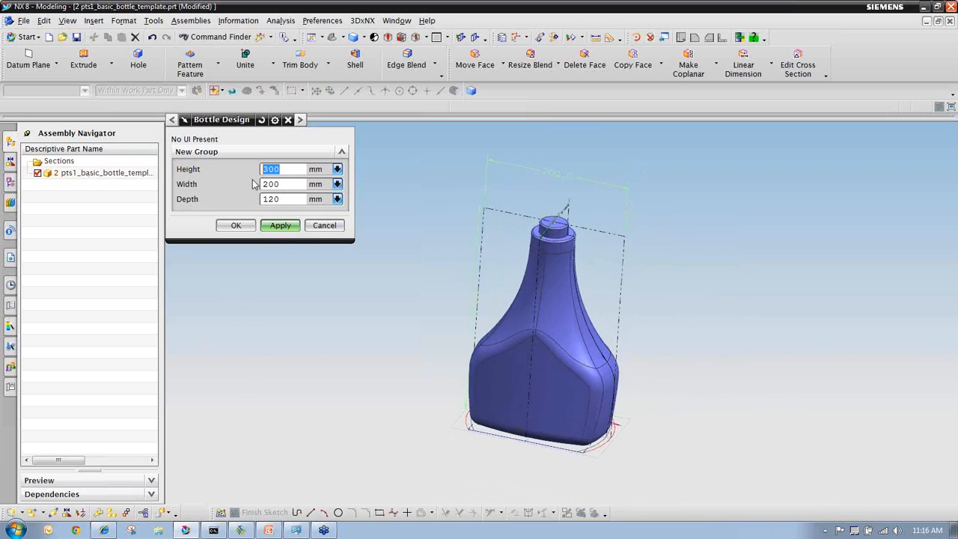
Resize the bottle to a height of 280 mm and a width of 150 mm through its Bottle Design parameters.
text(280)
key(Tab)
text(1)
key(Tab)
click(279, 227)
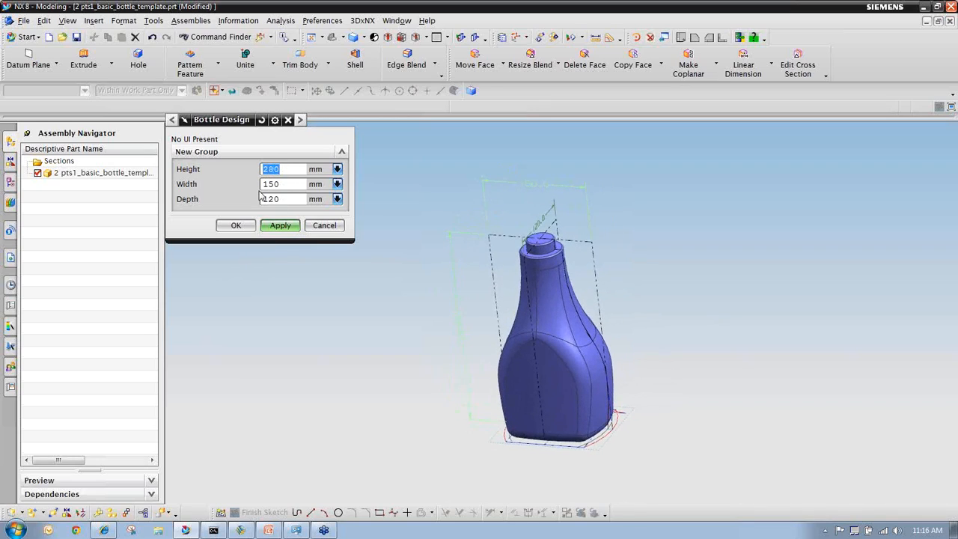
Change the bottle's height to 320 mm and width to 100 mm and apply the new size.
text(330)
double_click(276, 183)
text(1)
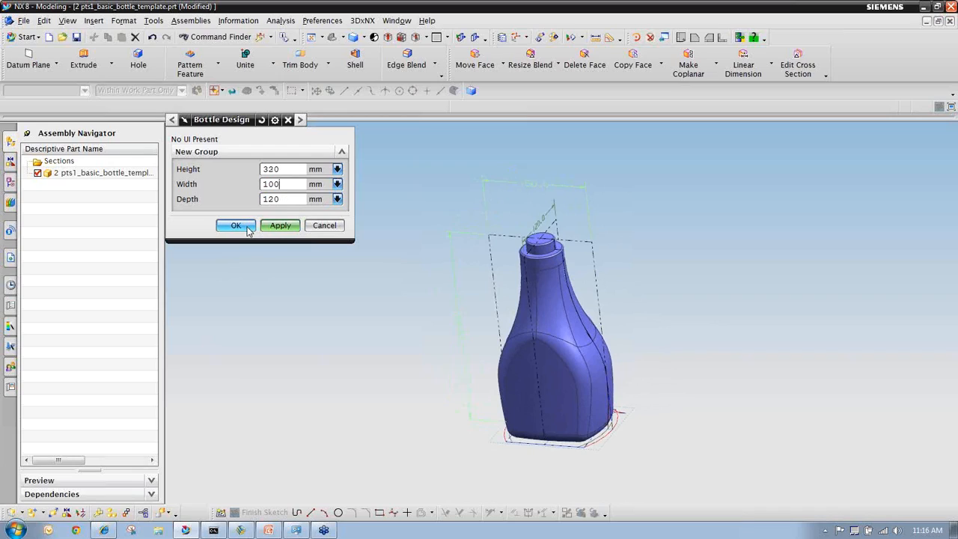
click(278, 225)
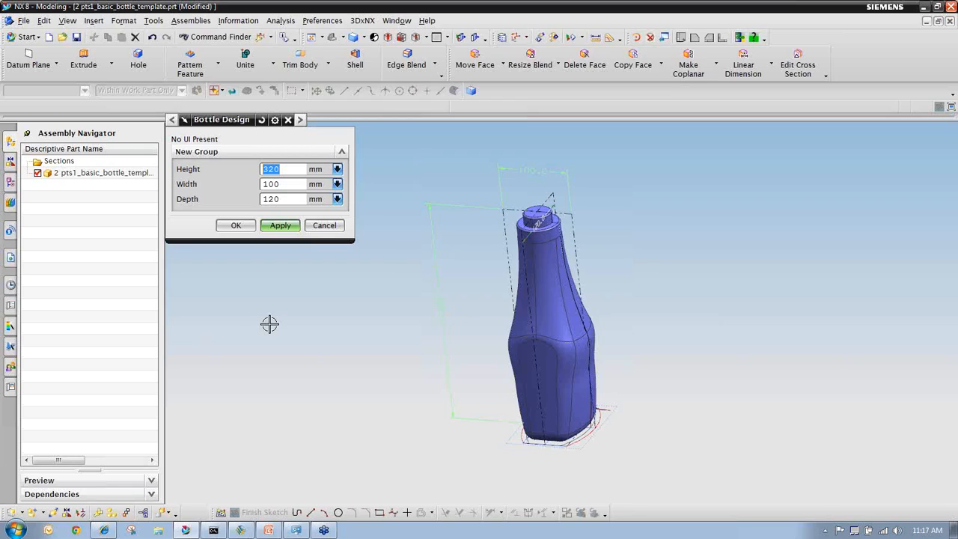
Leave the Bottle Design editing and close 2 pts1_basic_bottle_template.prt without saving.
click(326, 224)
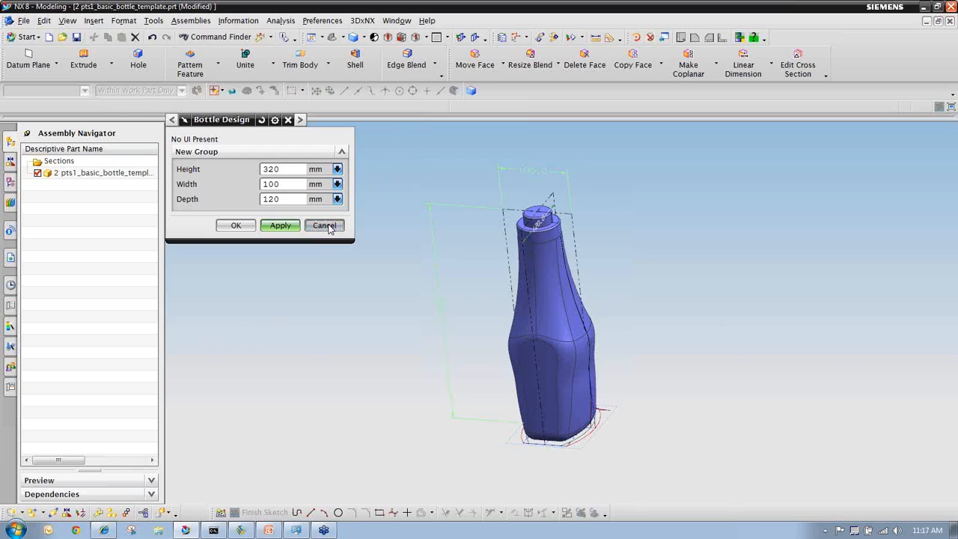
click(949, 23)
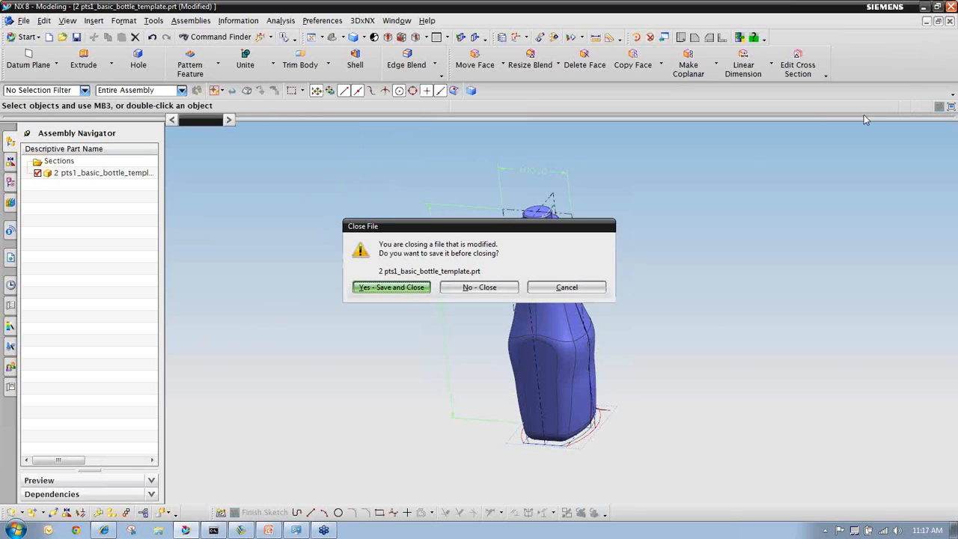
click(509, 285)
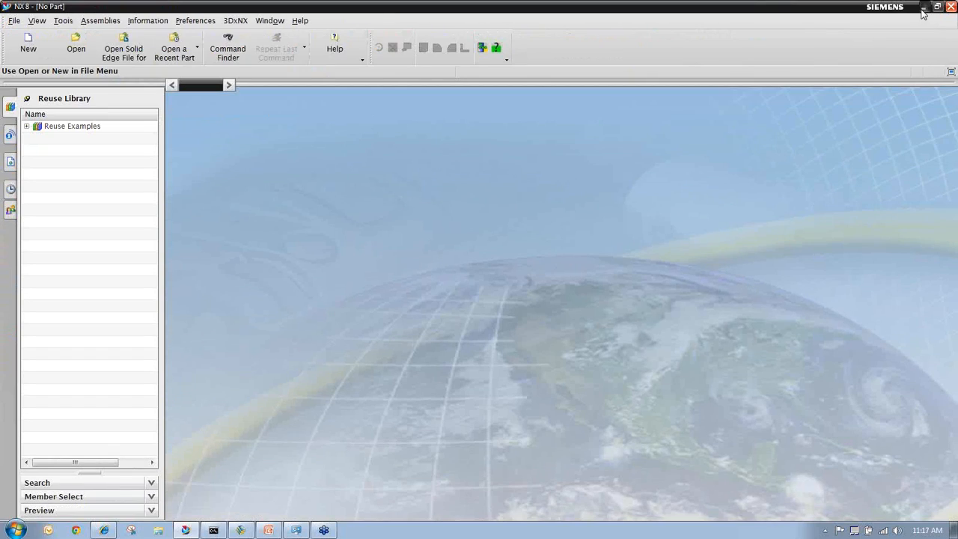
Switch to NX Product Template Studio, close the Bottle Design template and open 4 pts1_complete_bottle_template.prt.
key(alt+Tab)
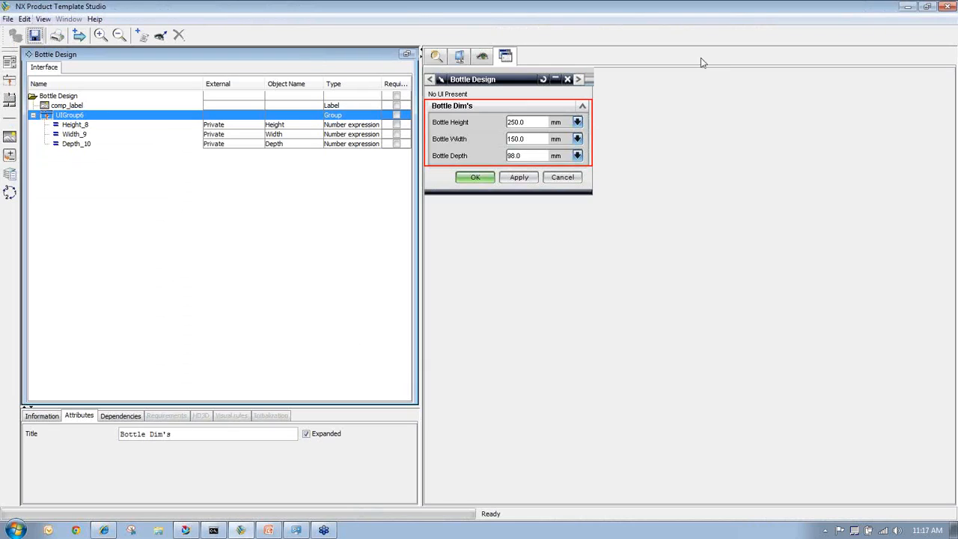
click(8, 19)
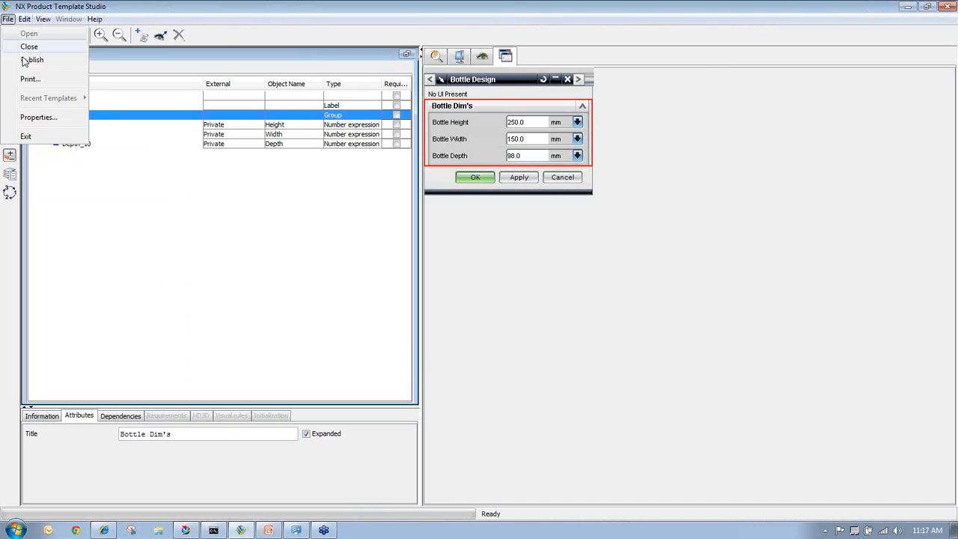
click(31, 59)
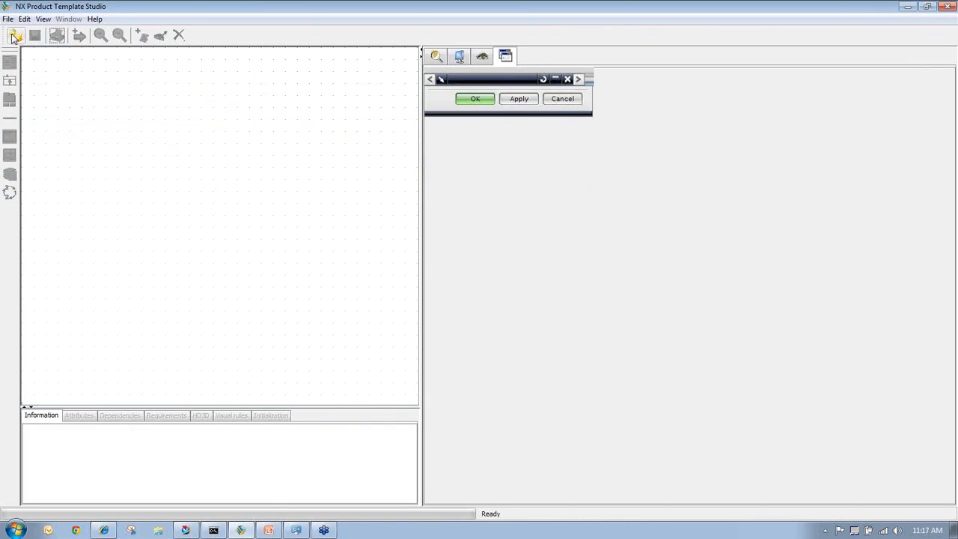
click(15, 36)
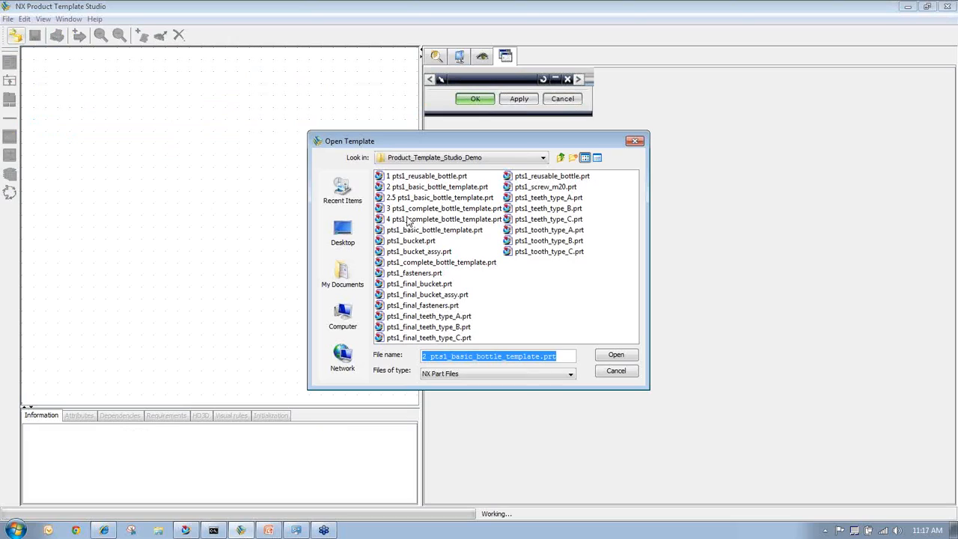
click(408, 219)
click(609, 353)
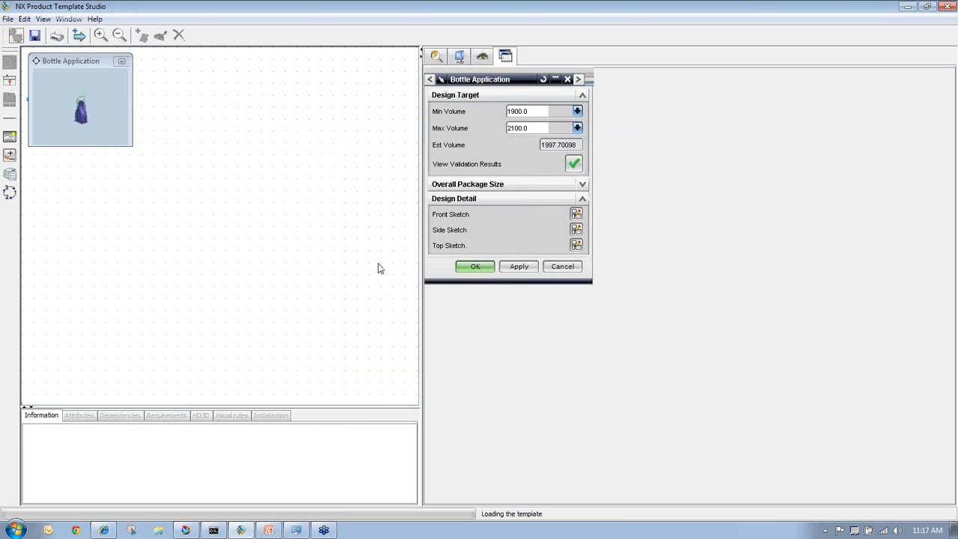
Open the Bottle Application interface and examine its size parameters, volume targets, estimated volume and validation button against the dialog preview.
double_click(69, 69)
click(483, 59)
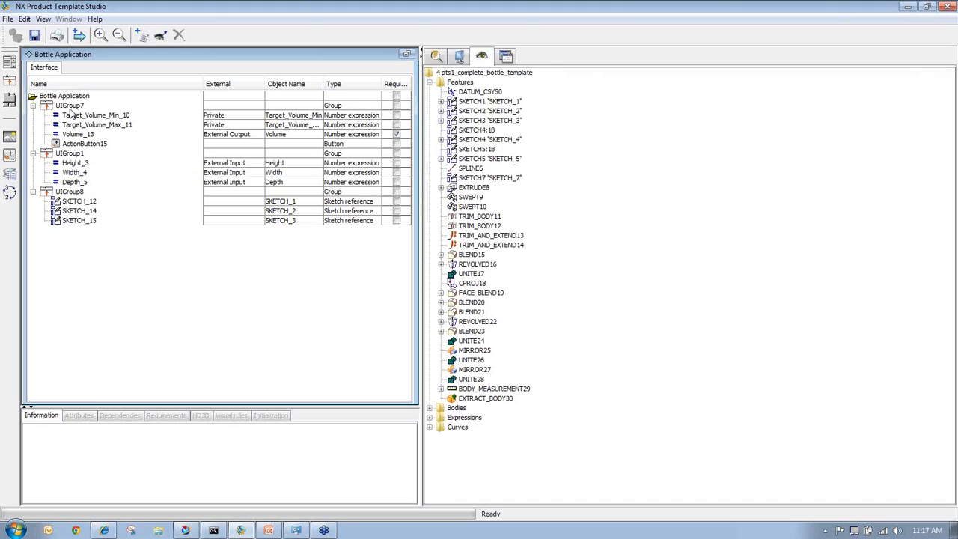
click(74, 163)
click(73, 174)
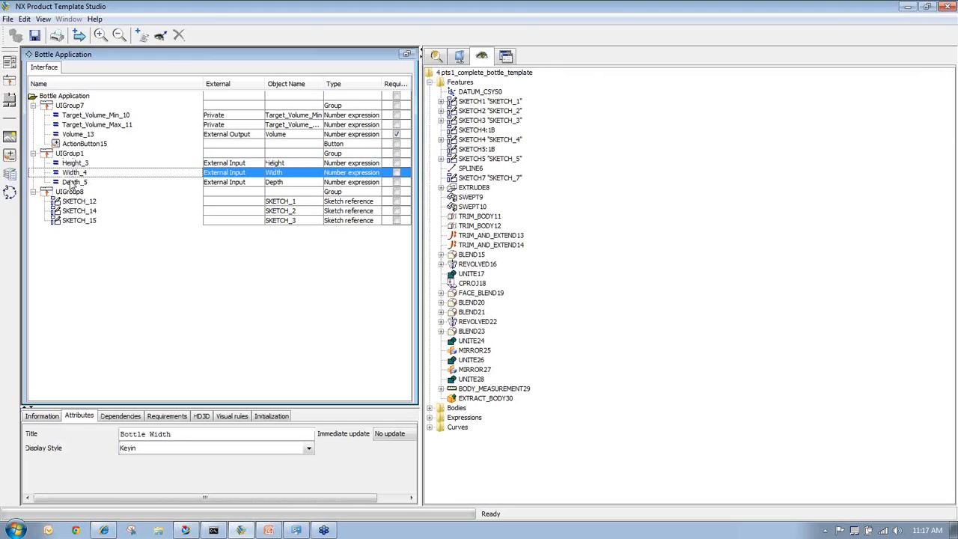
click(72, 183)
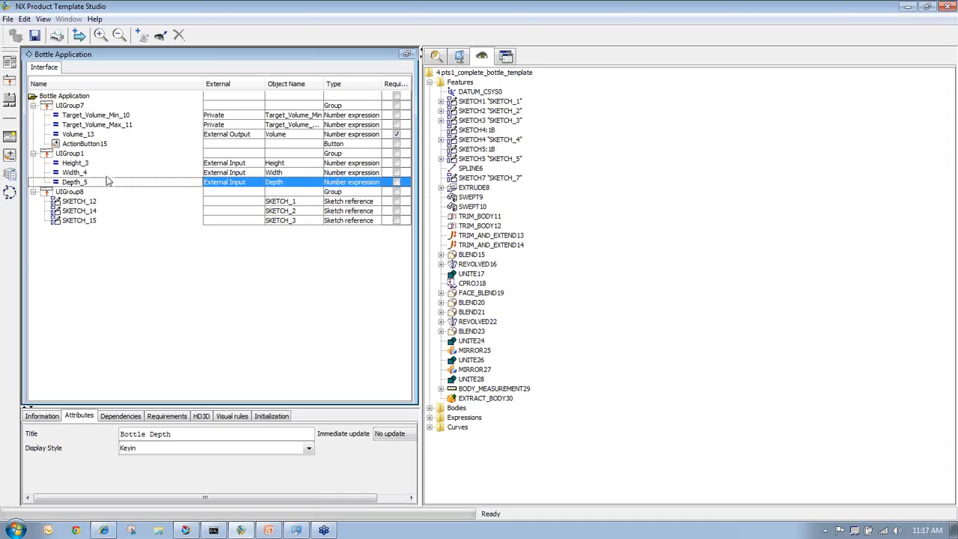
click(67, 118)
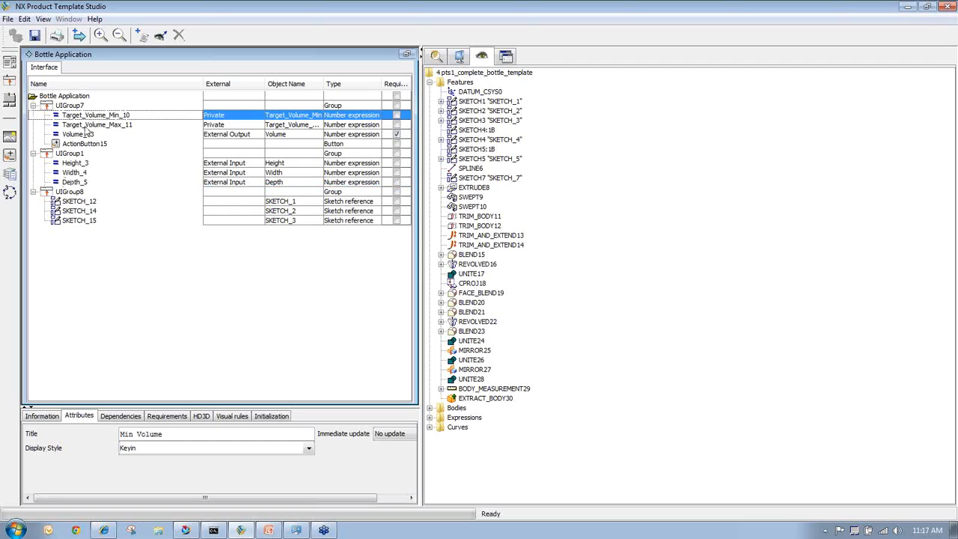
click(85, 126)
click(80, 136)
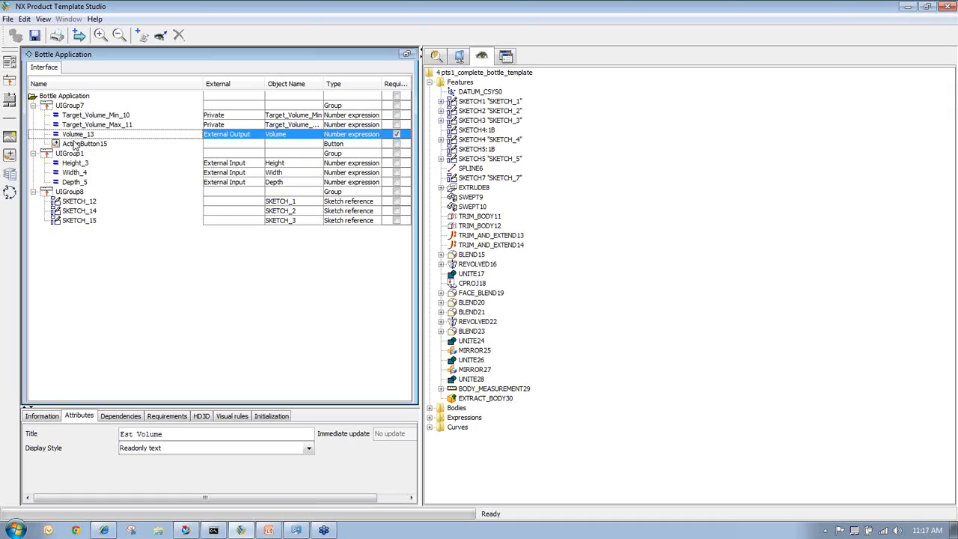
click(78, 145)
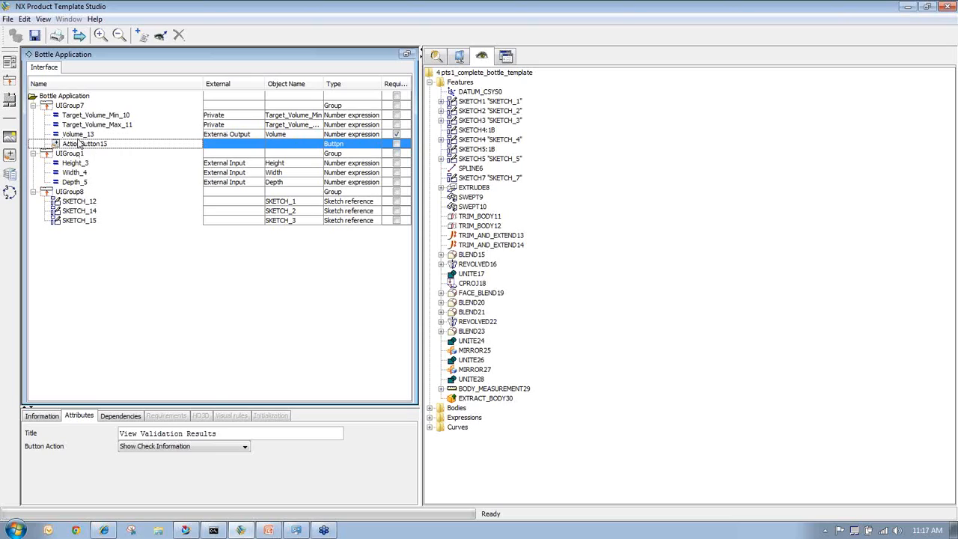
click(505, 60)
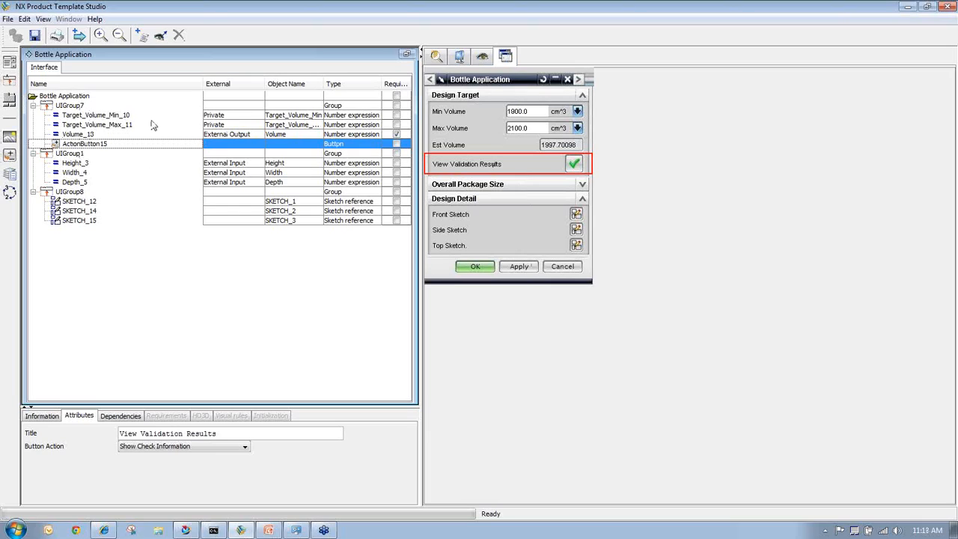
Examine the part's expressions, the Overall Package Size group and the front, side and top sketch references, comparing them with the dialog preview.
click(461, 57)
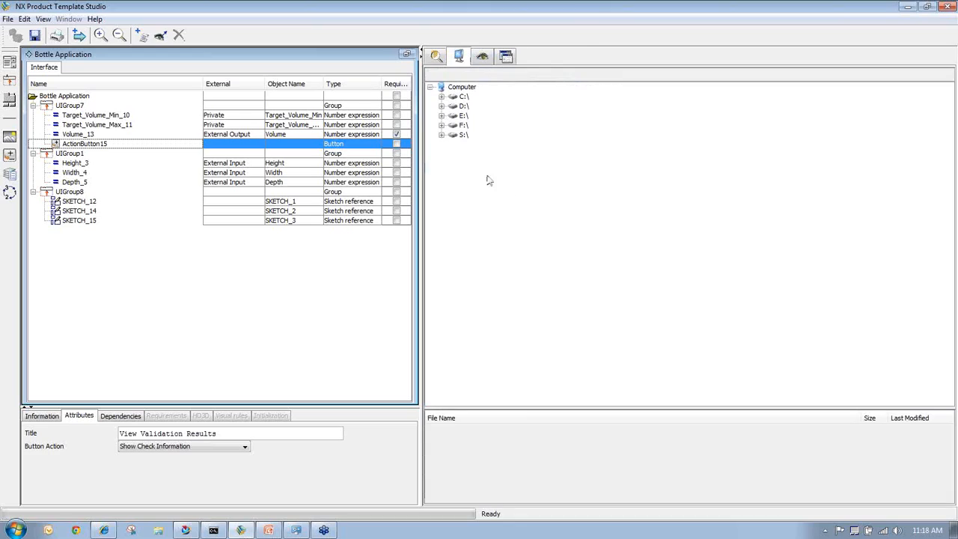
click(481, 56)
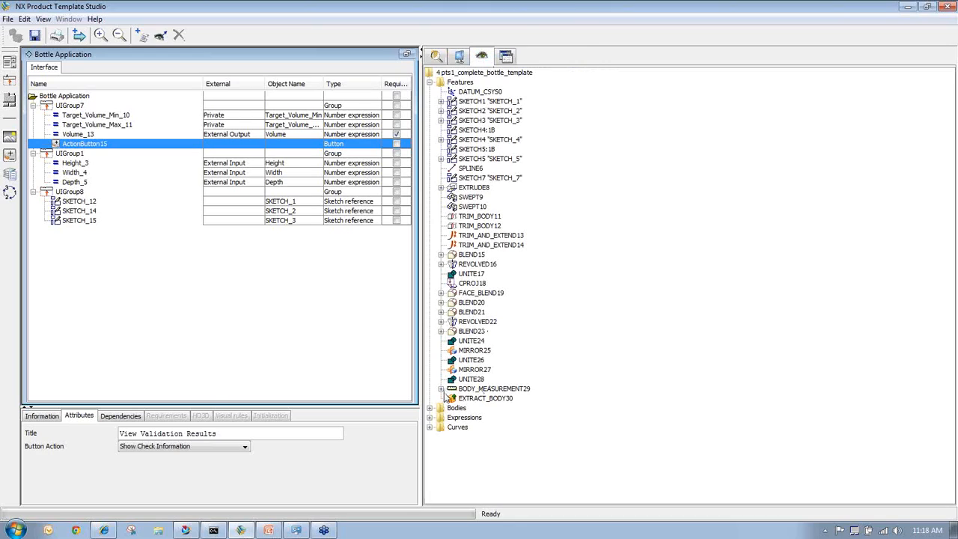
click(430, 418)
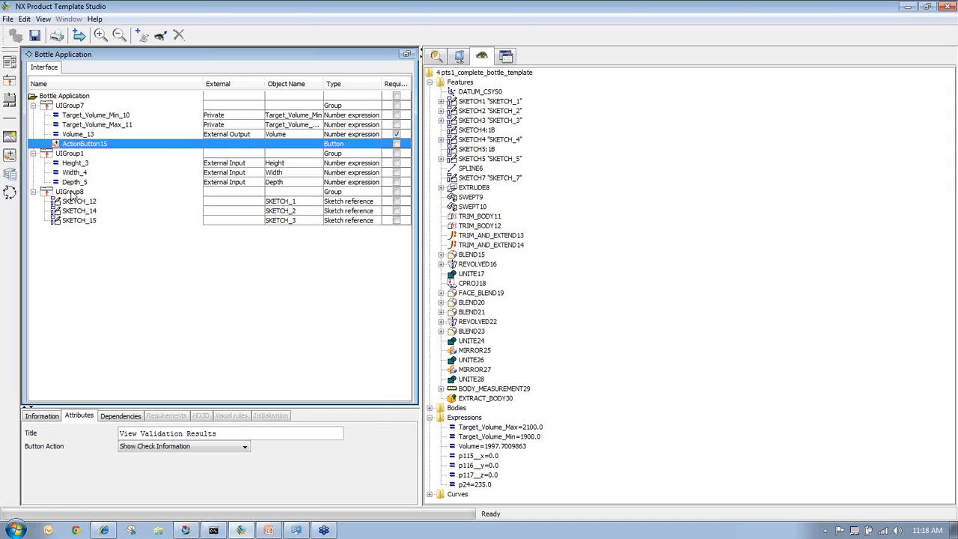
click(66, 153)
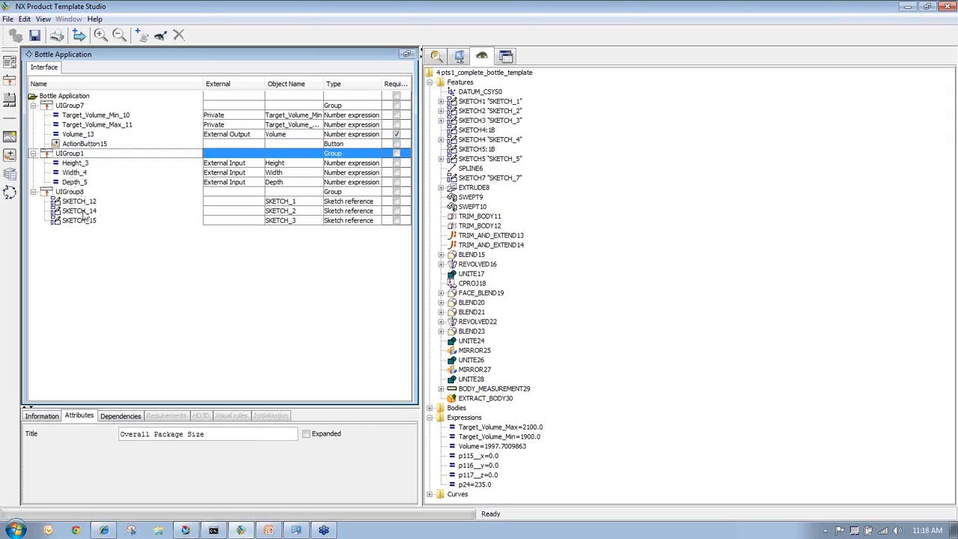
click(78, 202)
click(75, 212)
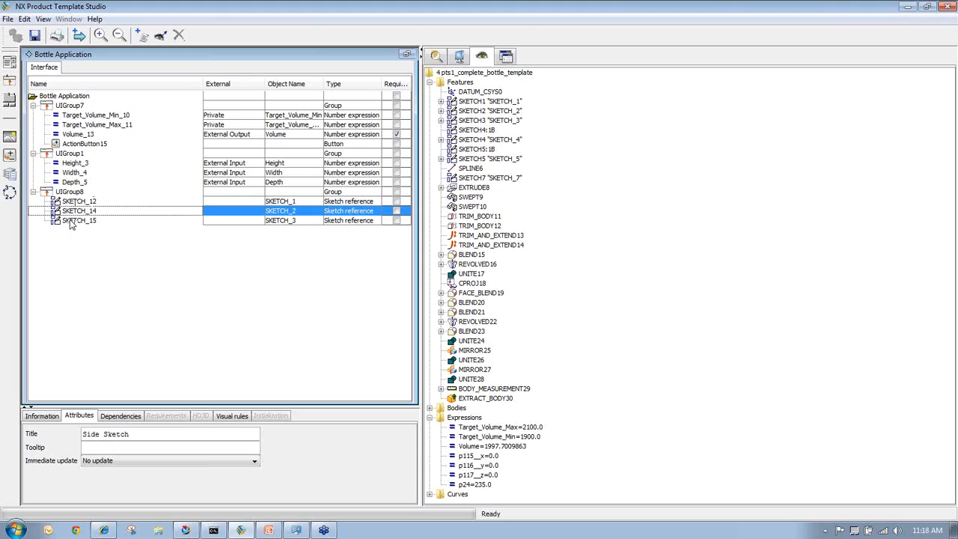
click(75, 220)
click(74, 211)
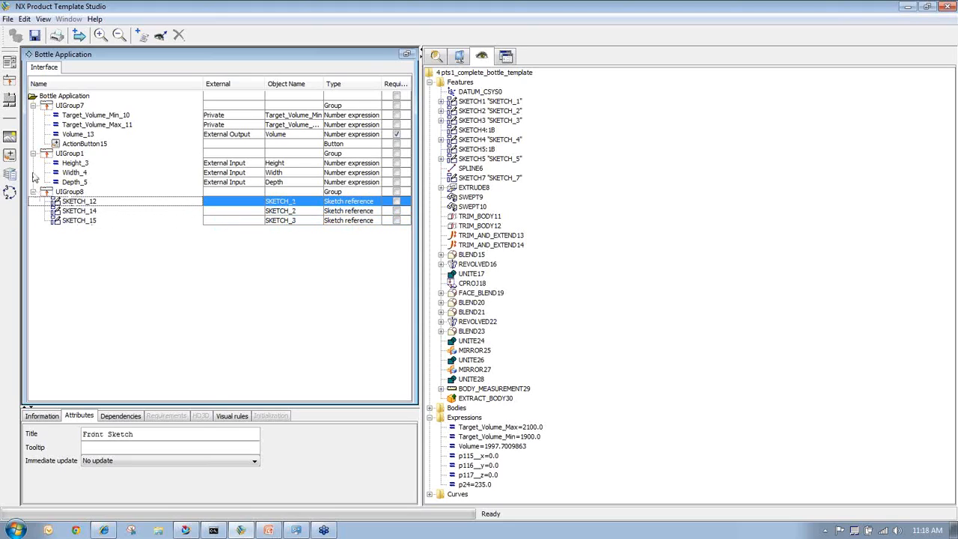
click(499, 56)
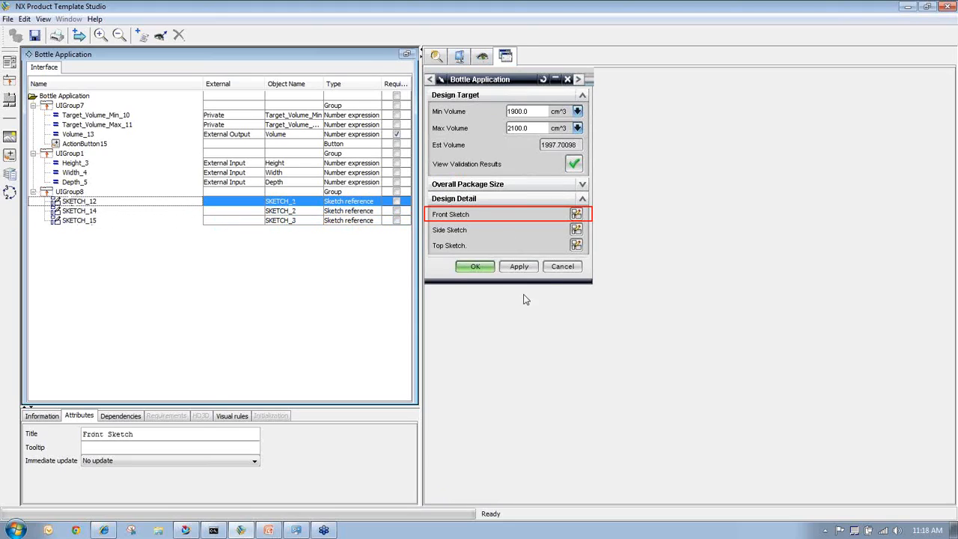
Expand and collapse the Overall Package Size group in the preview and toggle the group's Expanded attribute.
click(583, 185)
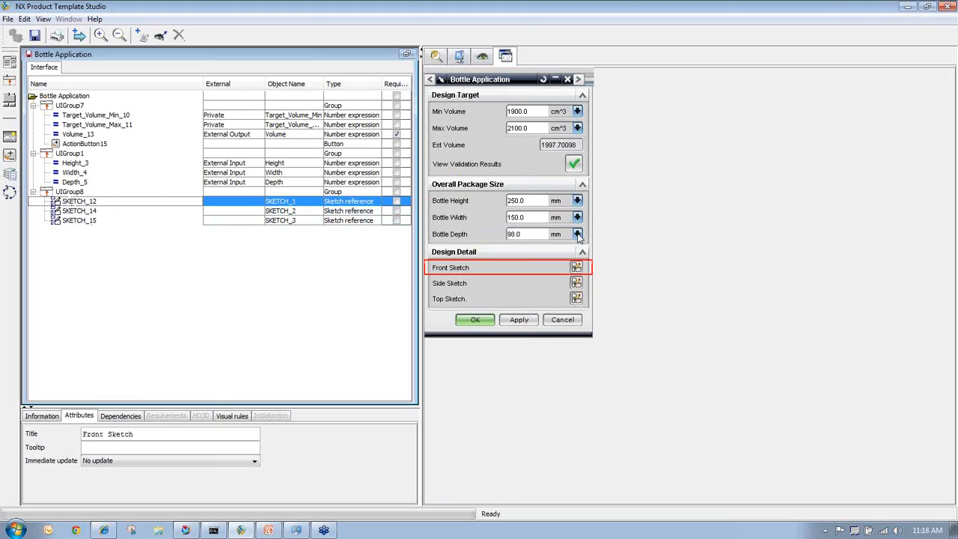
click(583, 185)
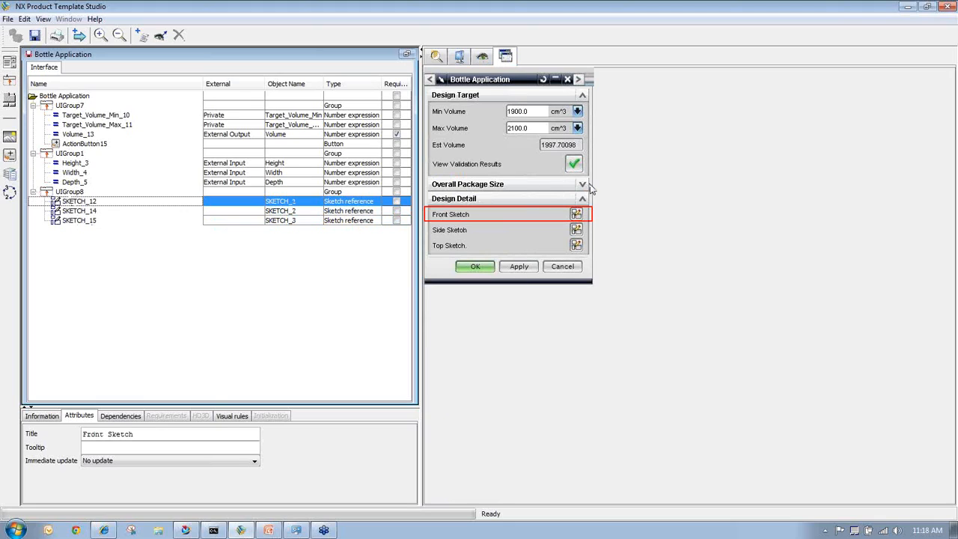
click(582, 185)
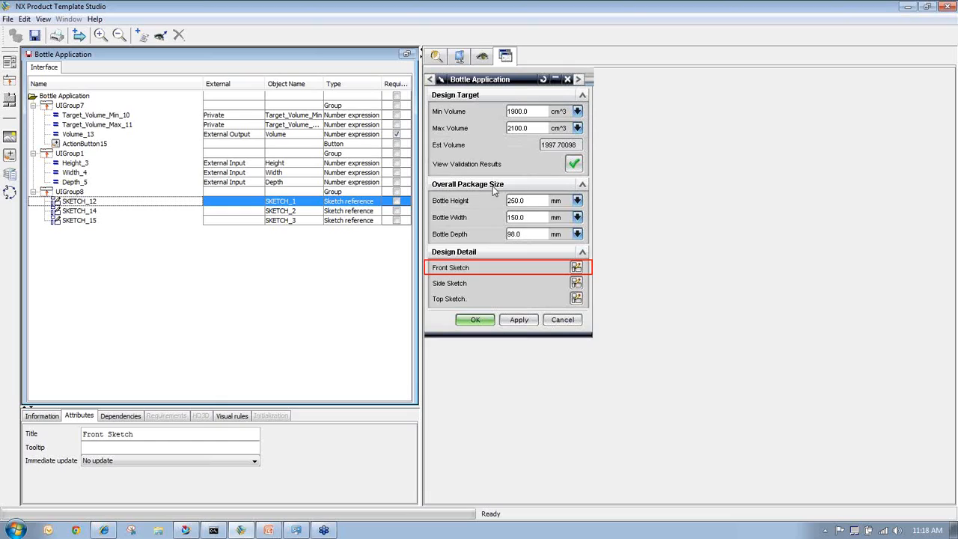
click(75, 154)
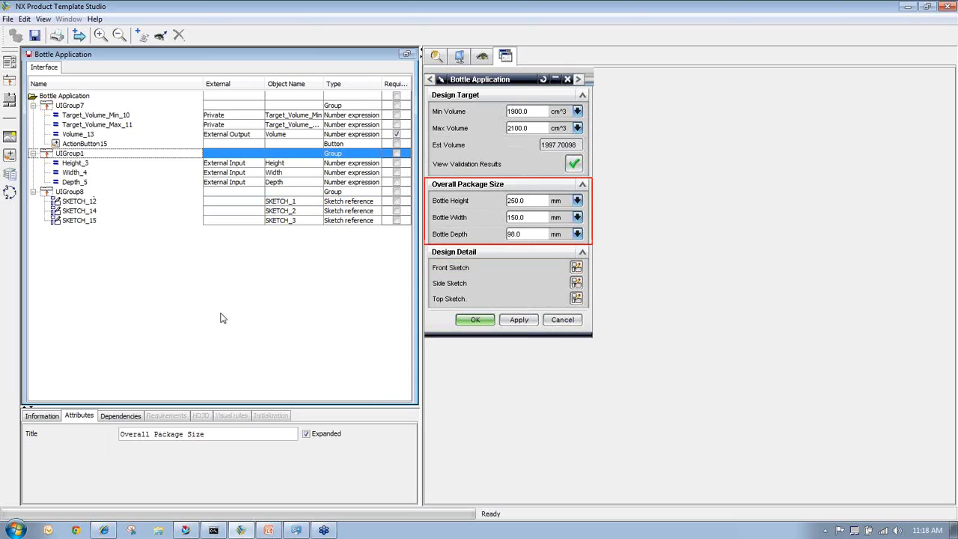
click(306, 435)
click(306, 435)
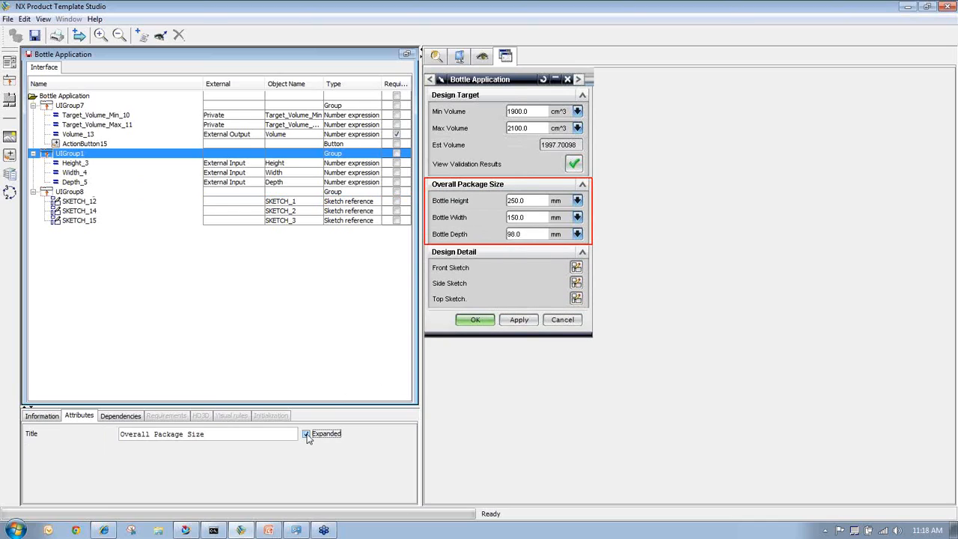
click(306, 435)
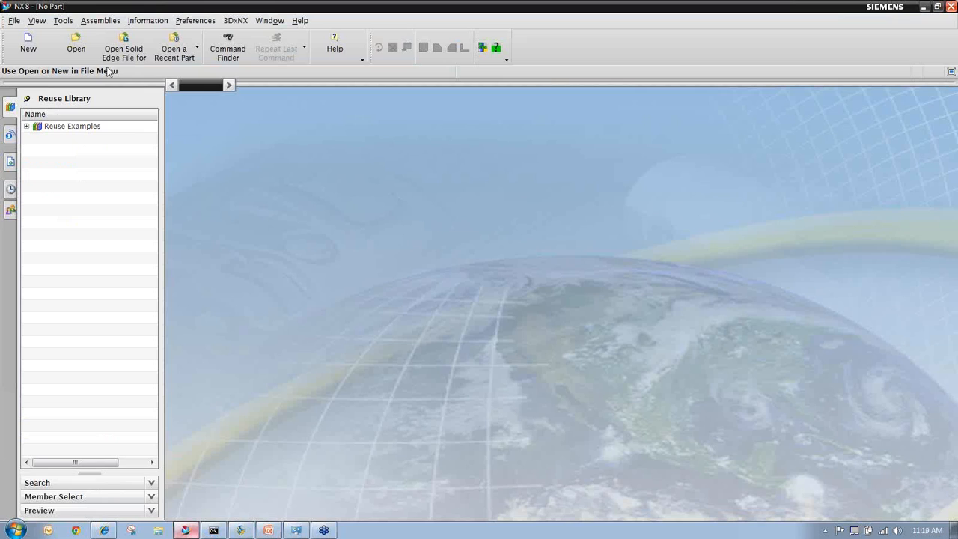
Switch to NX, open 4 pts1_complete_bottle_template.prt and bring up its Bottle Application template for reusable component editing.
click(76, 44)
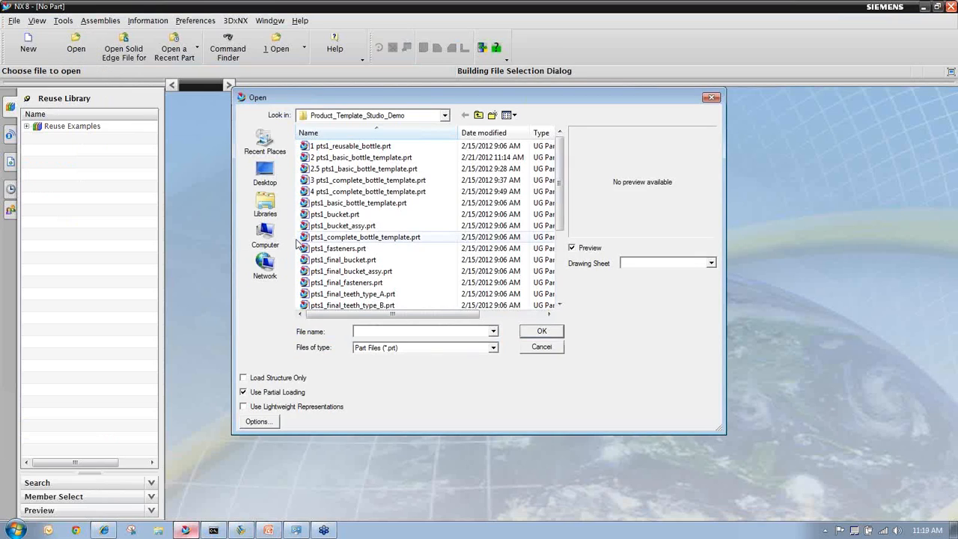
double_click(335, 191)
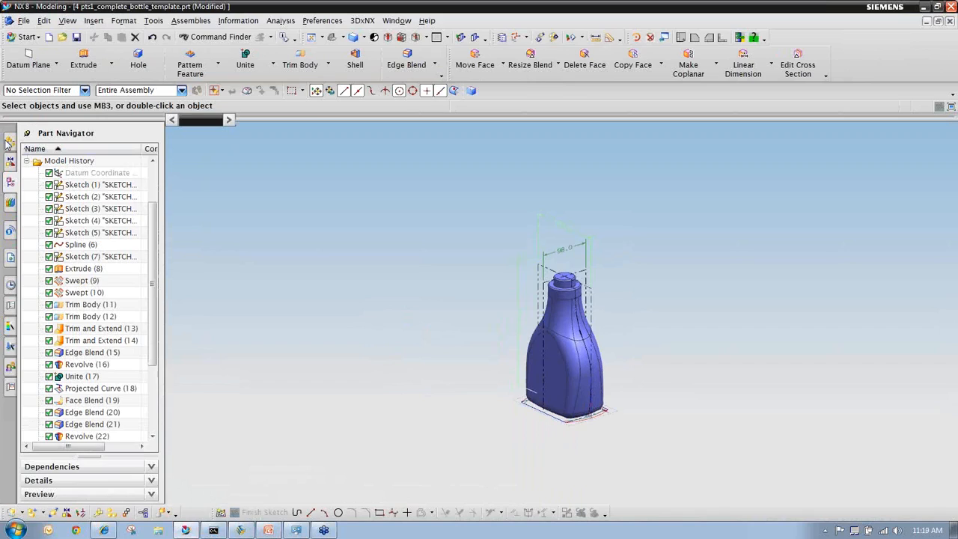
click(9, 142)
right_click(63, 173)
click(84, 181)
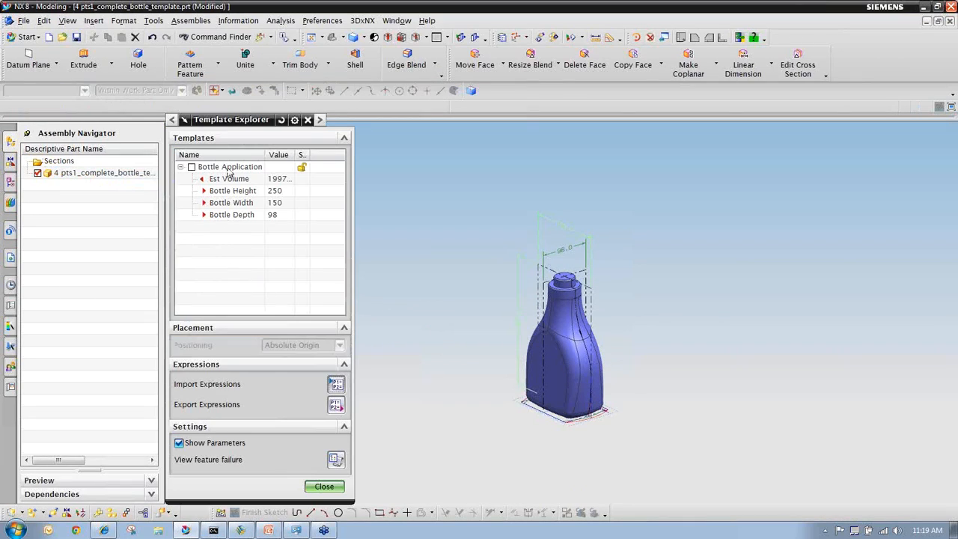
double_click(227, 168)
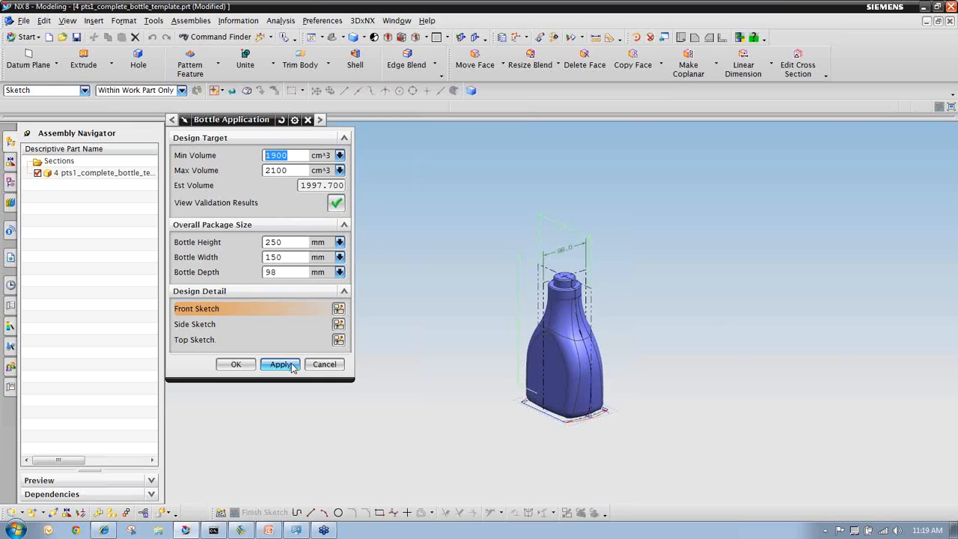
Resize the bottle to a height of 300 mm, a width of 200 mm and a depth of 120 mm.
click(288, 241)
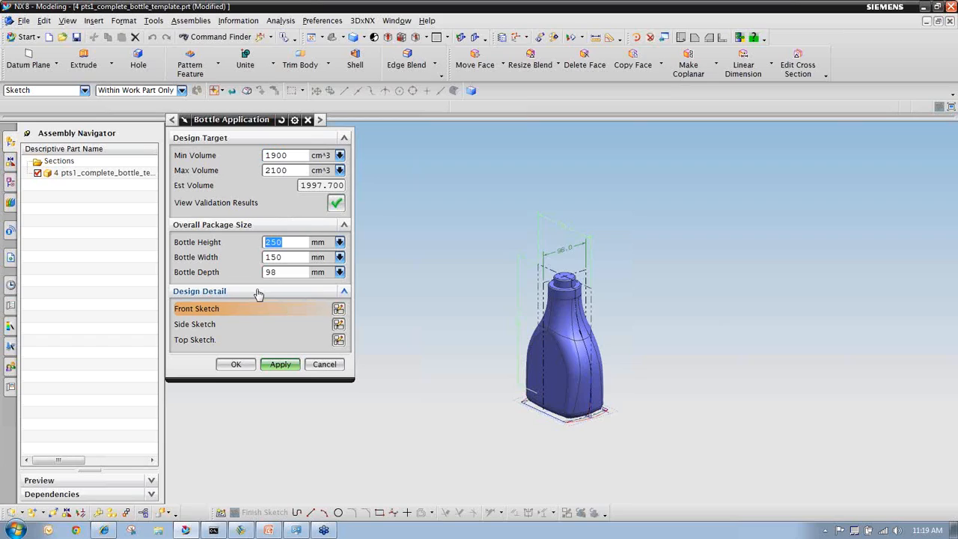
text(300)
key(Tab)
text(200)
key(Tab)
text(12)
click(279, 364)
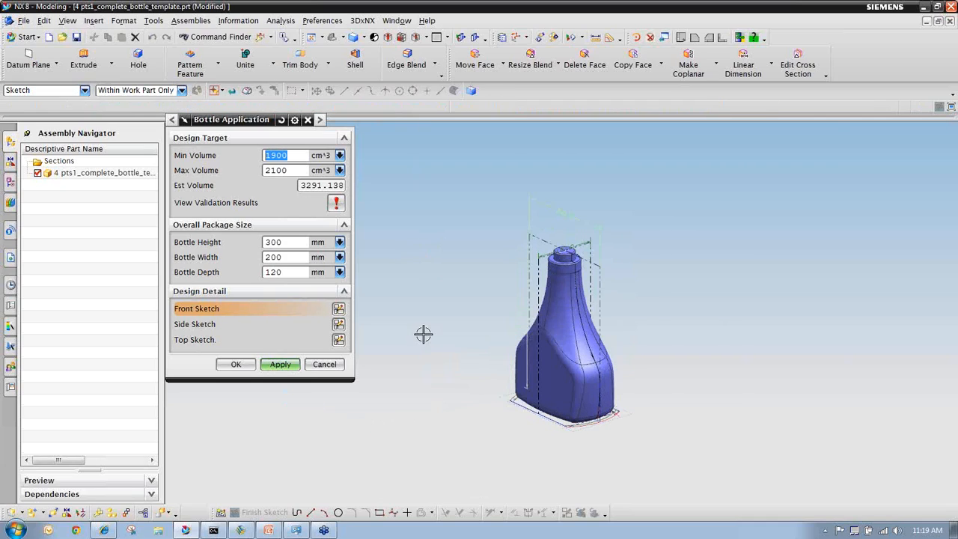
Set the bottle width to 150 mm and apply it to the model.
middle_drag(505, 346, 479, 351)
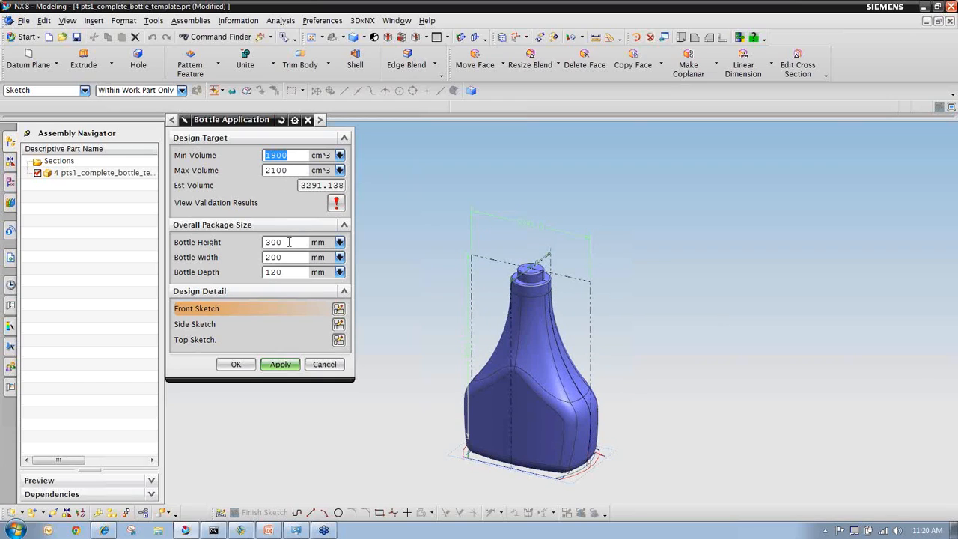
drag(289, 242, 264, 242)
key(Tab)
text(1)
click(278, 366)
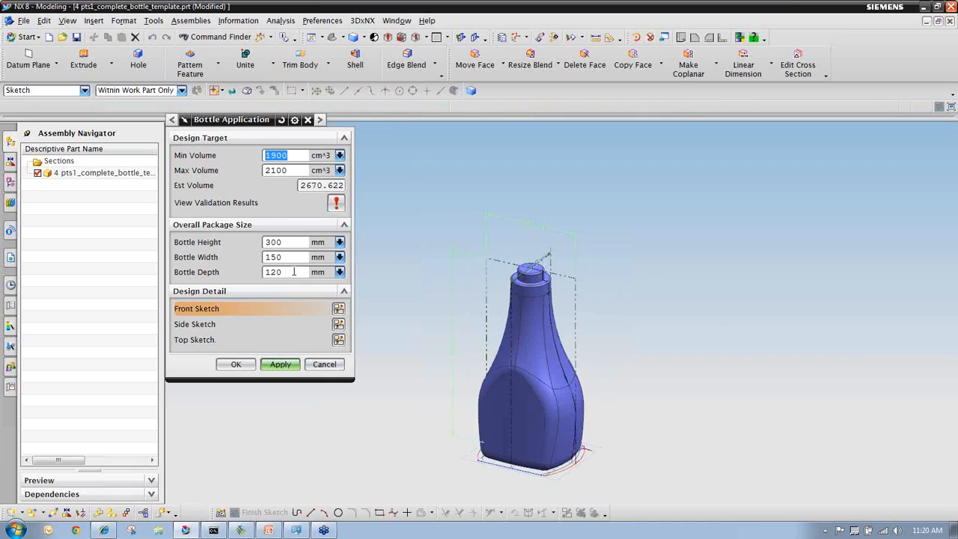
Set the bottle depth to 90 mm, apply it and accept the Bottle Application settings.
click(264, 272)
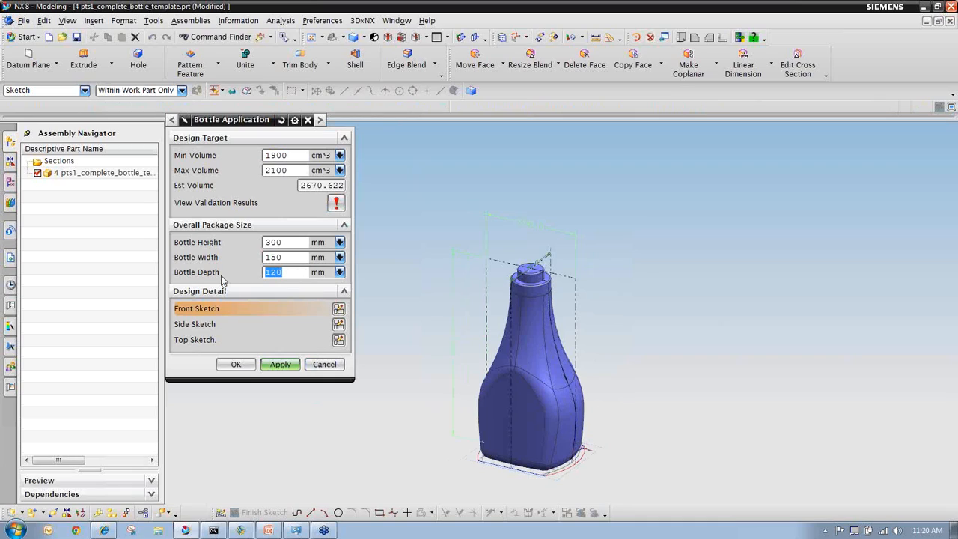
text(90)
click(280, 364)
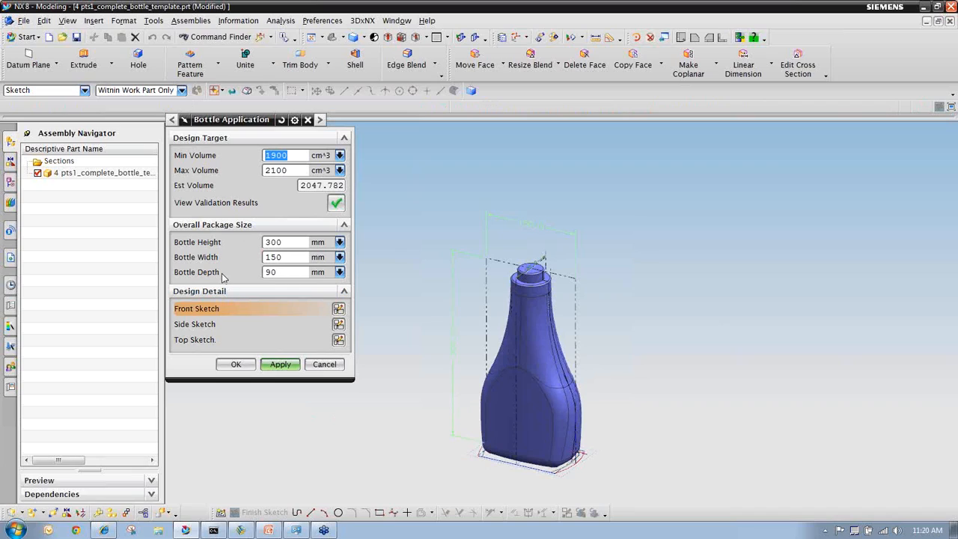
click(235, 364)
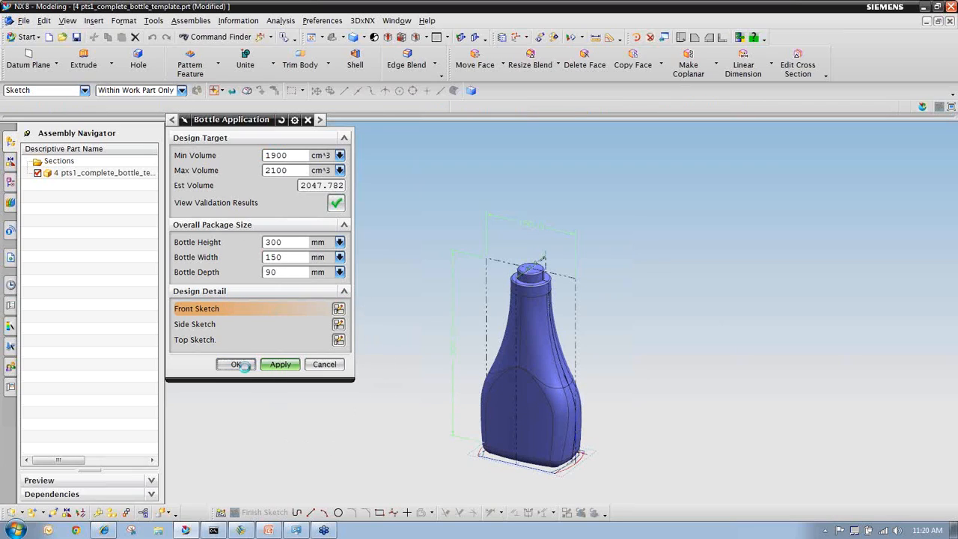
Close the bottle part and open pts1_final_bucket_assy.prt.
click(949, 21)
click(516, 287)
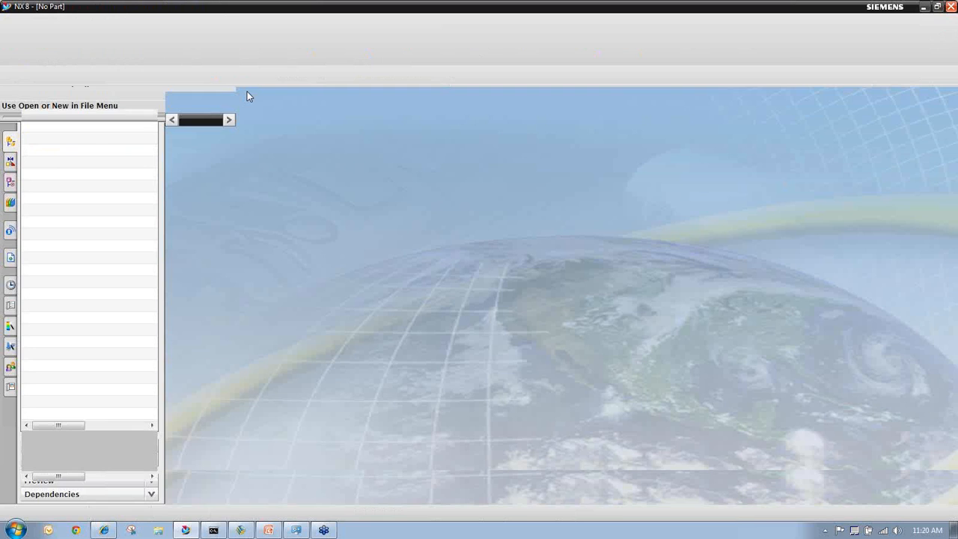
click(88, 51)
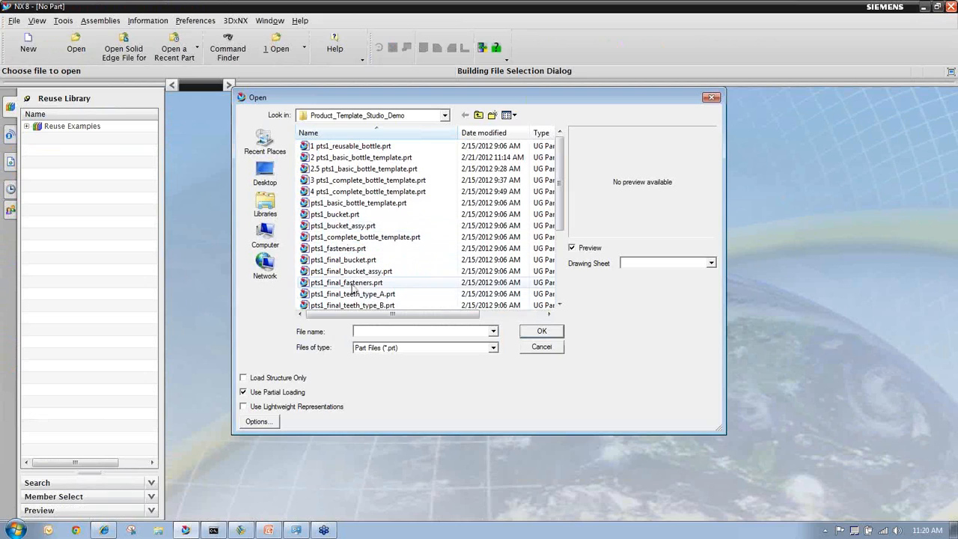
click(350, 271)
click(539, 334)
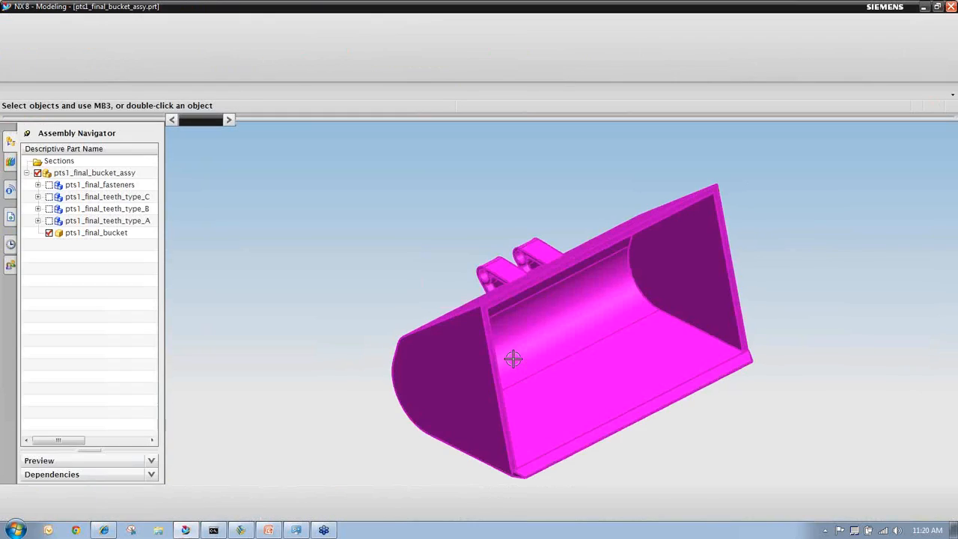
Bring up the End Loader Bucket Assembly template of pts1_final_bucket_assy for reusable component editing.
middle_drag(474, 252, 378, 352)
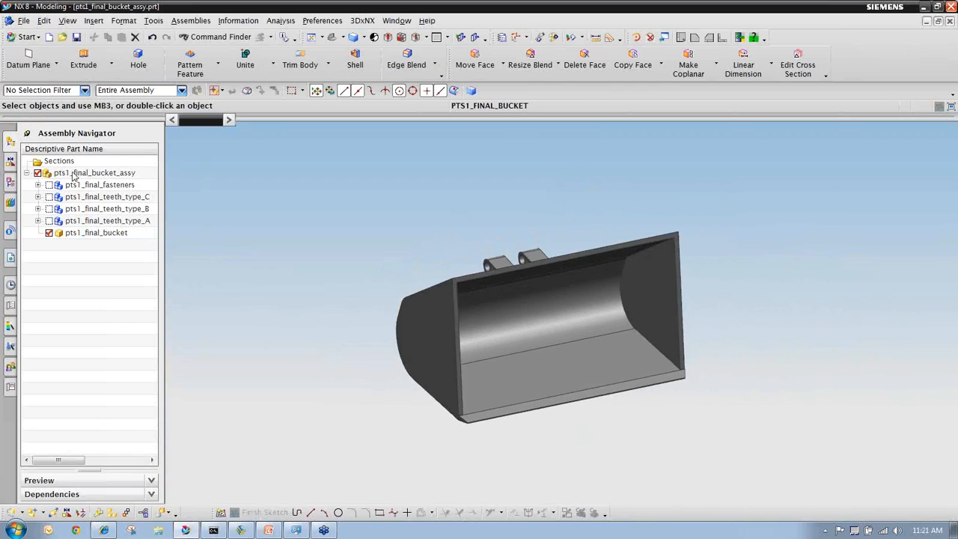
right_click(73, 175)
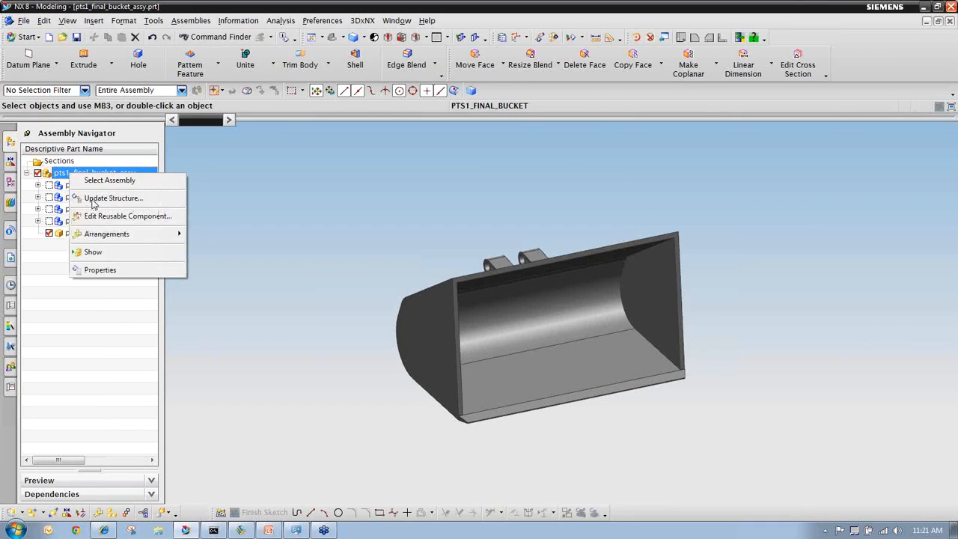
click(112, 216)
double_click(220, 167)
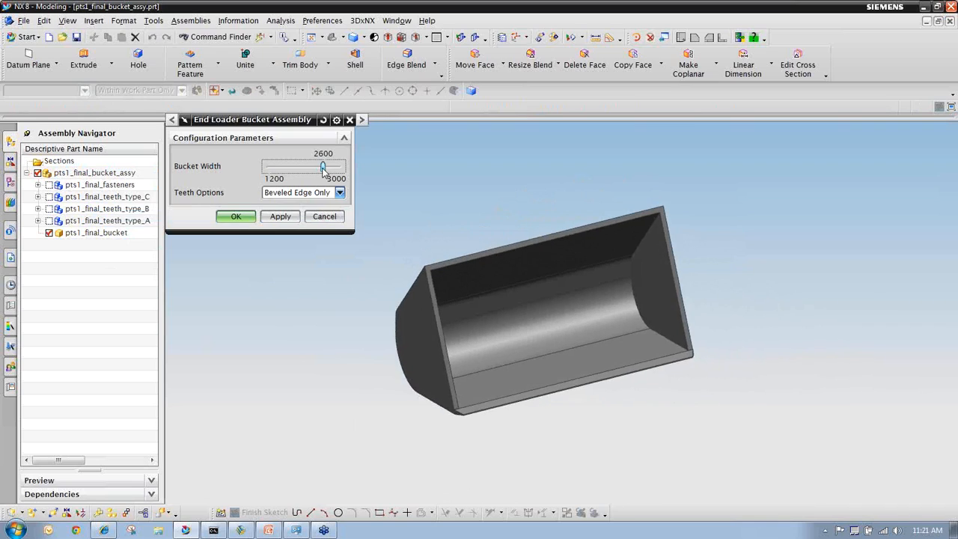
Apply a bucket width of 1816, followed by a bucket width of 2684.
drag(322, 167, 293, 167)
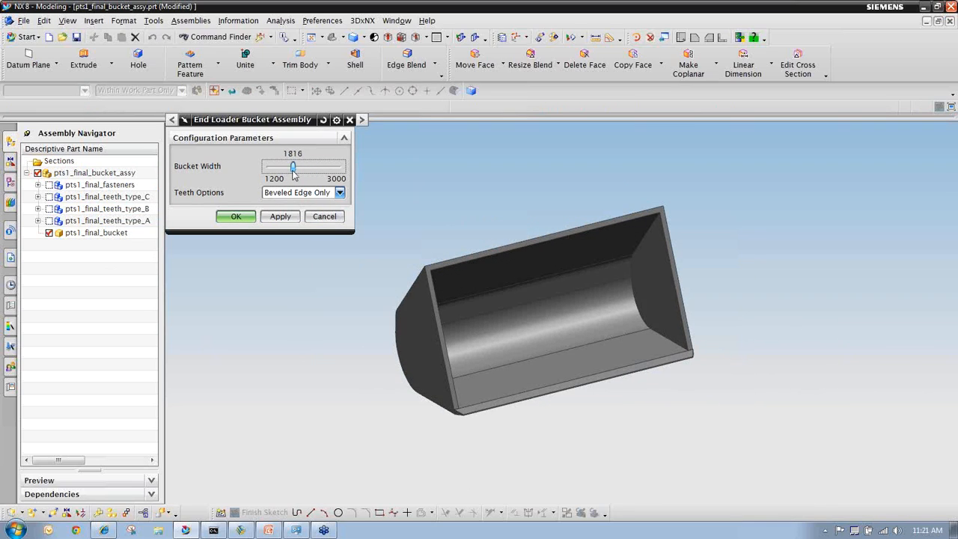
click(280, 216)
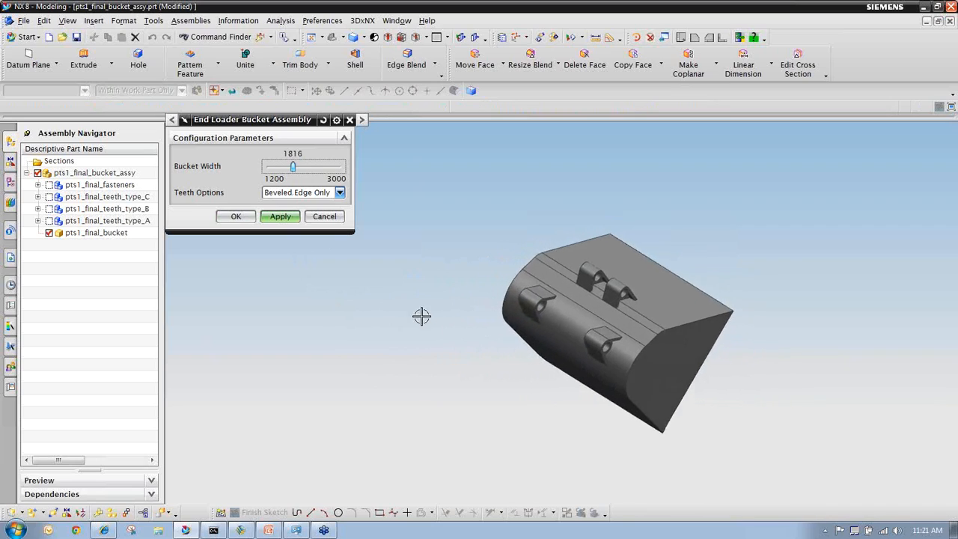
drag(293, 167, 325, 168)
click(281, 216)
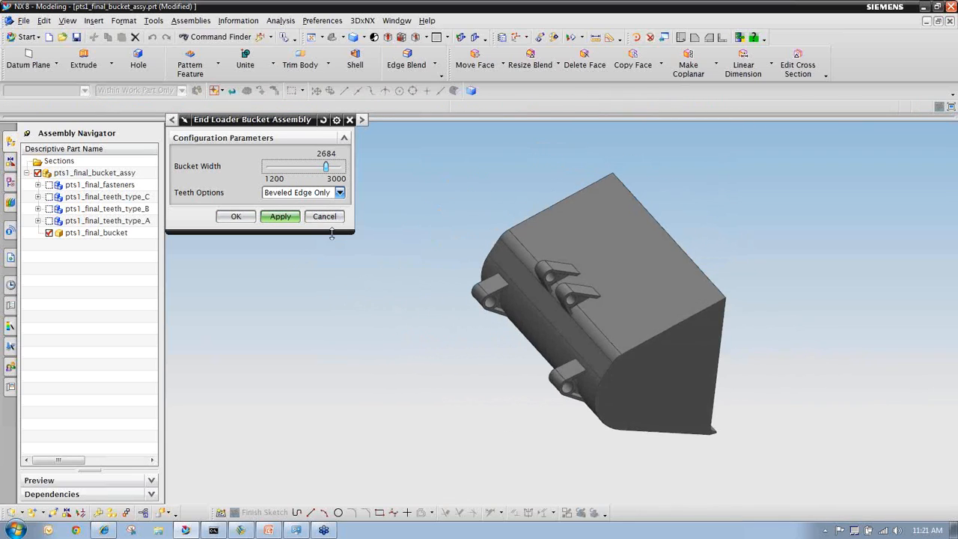
Fit the bucket with Long Teeth (C) and set the bucket width to 2368.
middle_drag(468, 336, 352, 201)
click(341, 193)
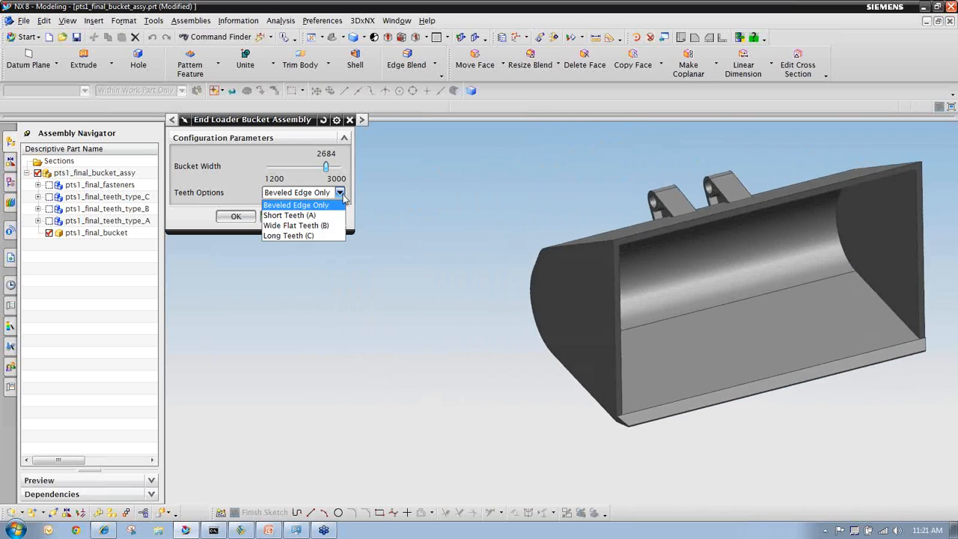
click(316, 236)
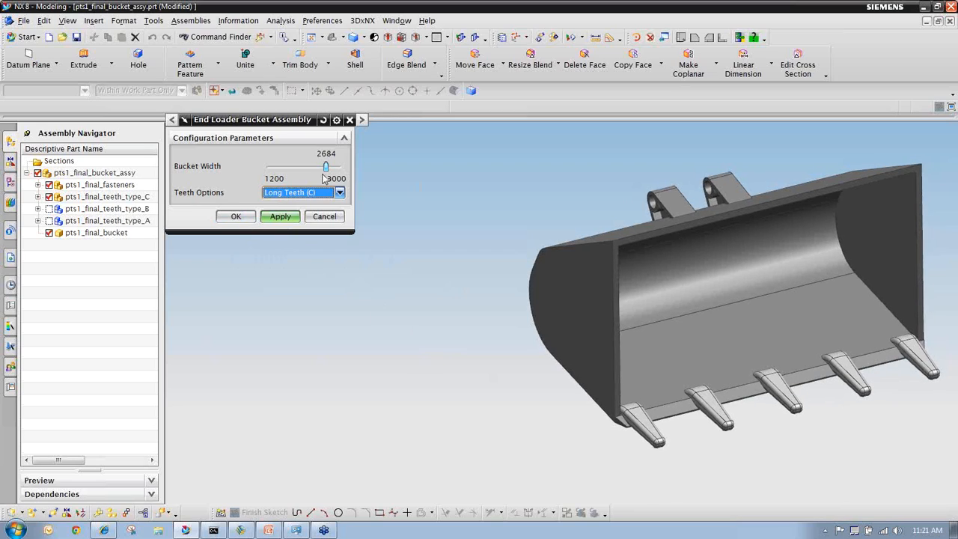
drag(326, 168, 313, 168)
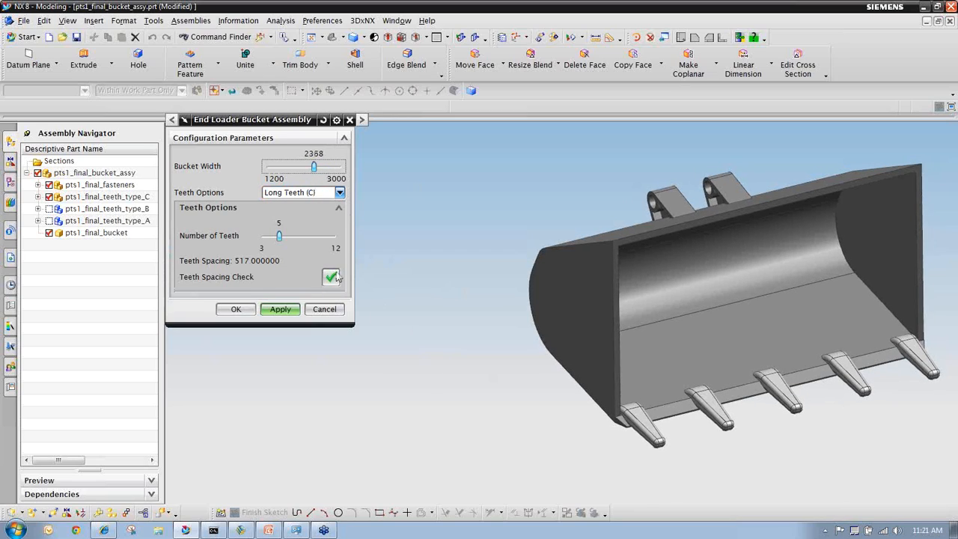
Examine the long teeth and their fasteners up close on the underside of the bucket edge.
middle_drag(419, 351, 592, 370)
scroll(568, 287, up, 6)
middle_drag(519, 280, 599, 324)
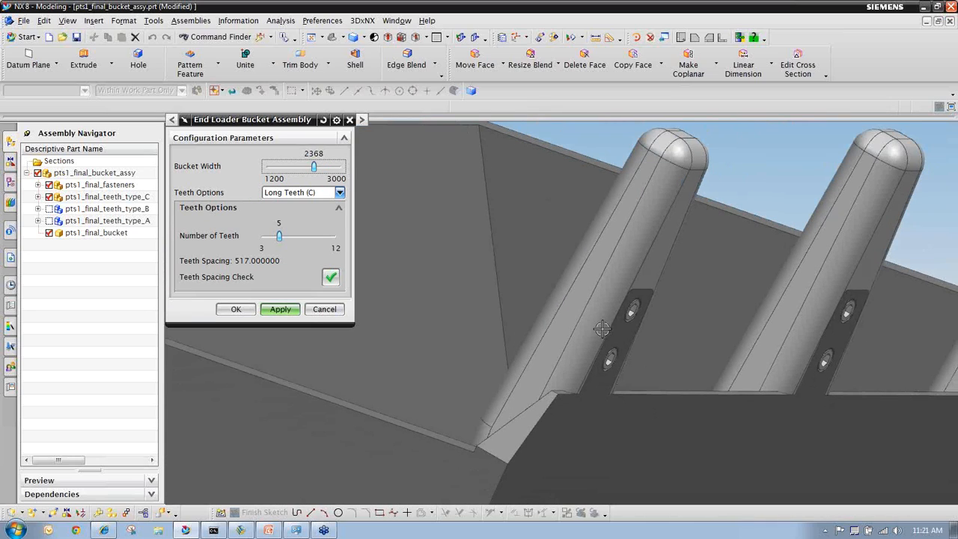
middle_drag(628, 411, 598, 336)
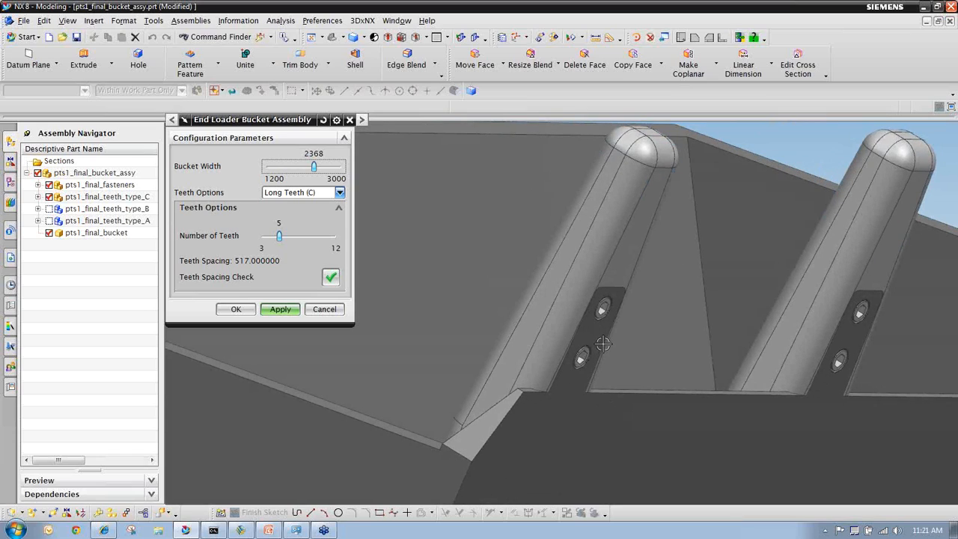
middle_drag(593, 309, 616, 389)
scroll(590, 420, down, 5)
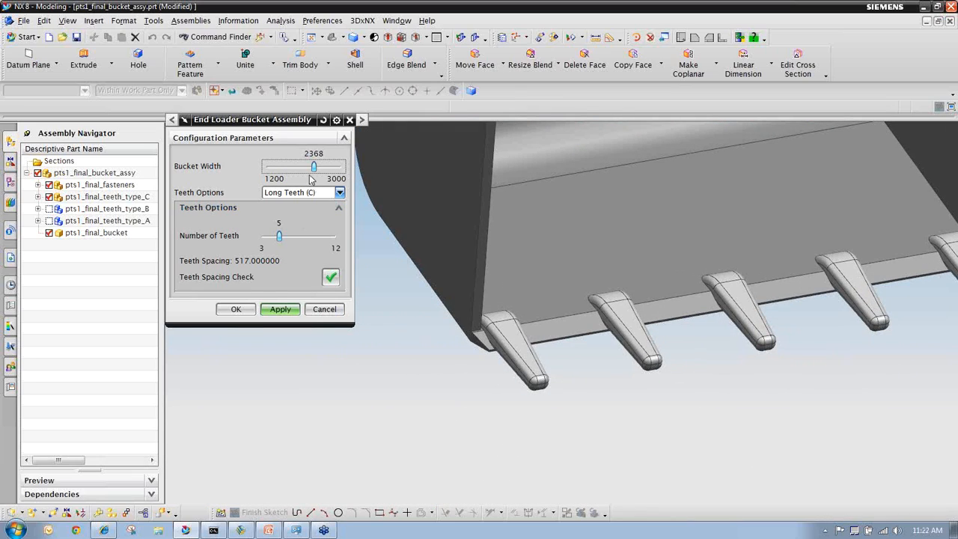
Apply a bucket width of 1642 and set the number of teeth to 7.
drag(314, 166, 286, 166)
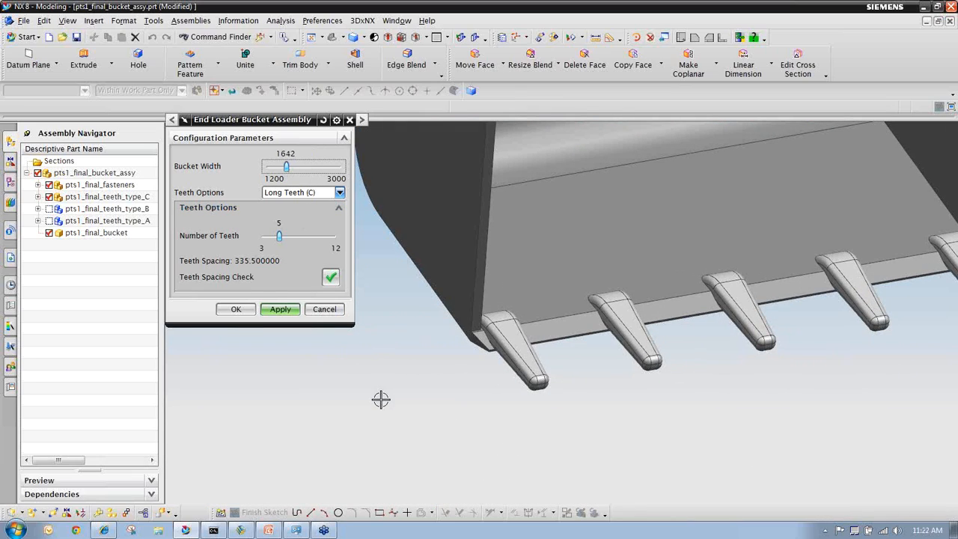
click(286, 311)
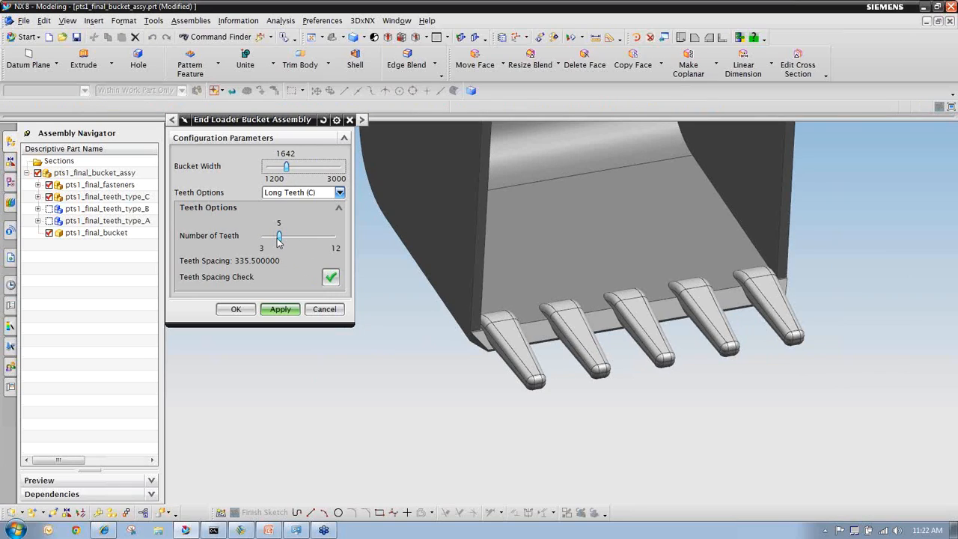
drag(278, 238, 298, 247)
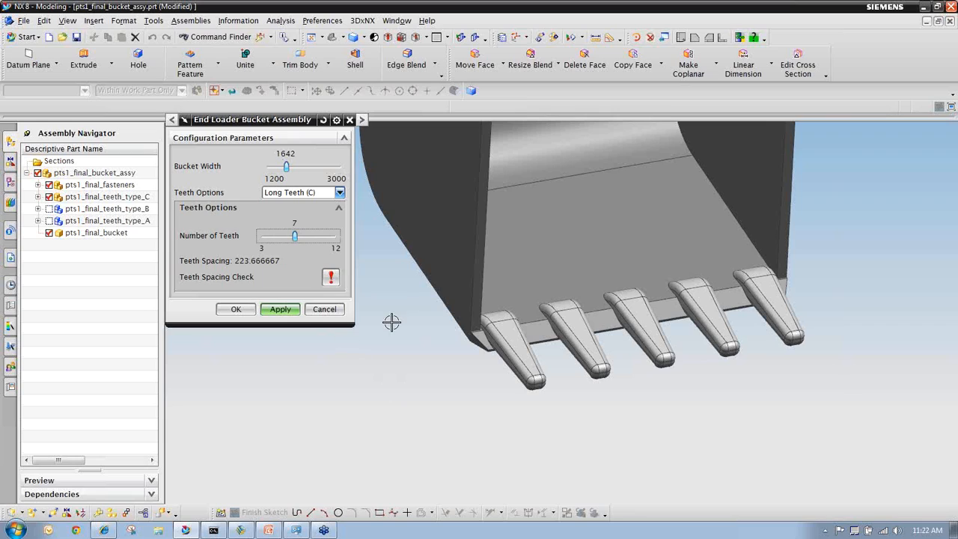
Set the bucket width to 2100 and apply the configuration to the assembly.
scroll(509, 342, down, 5)
scroll(496, 261, up, 4)
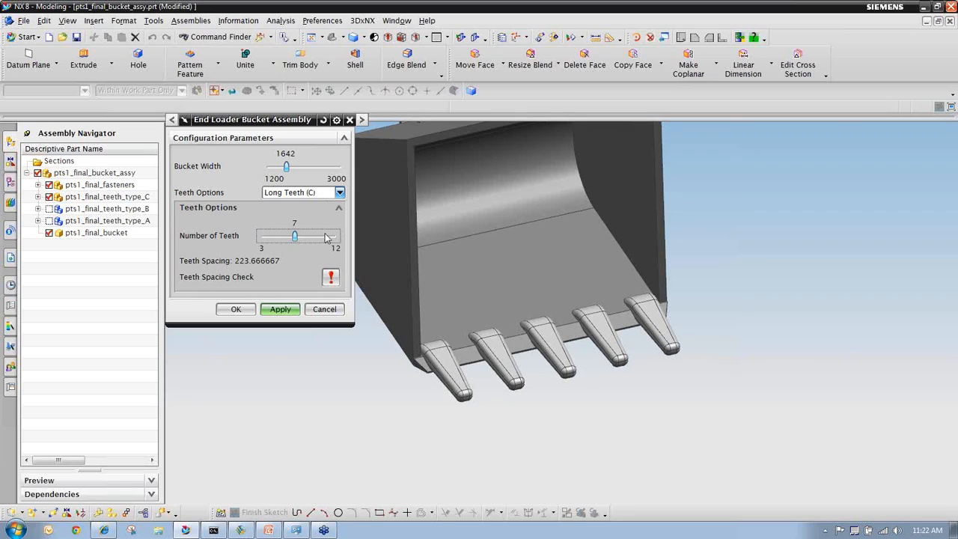
drag(286, 166, 303, 167)
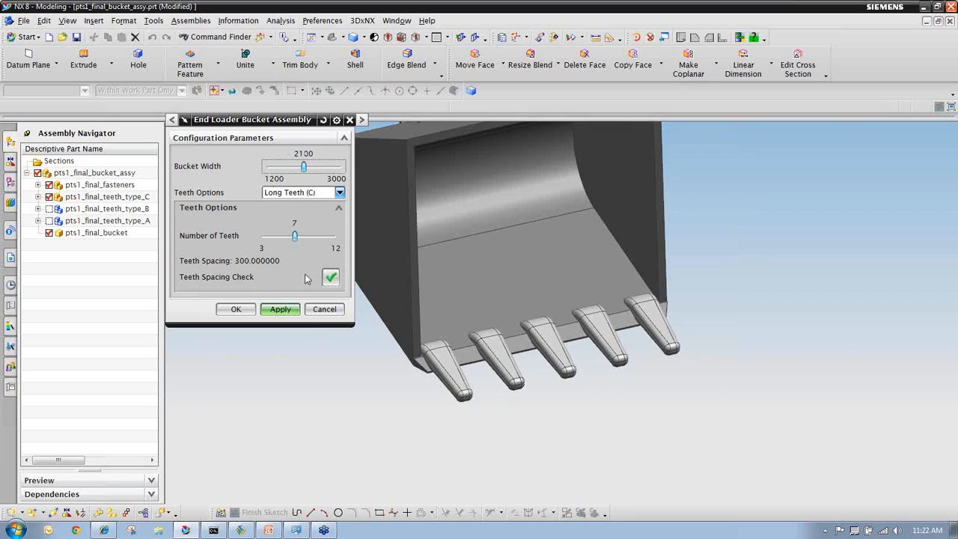
click(287, 315)
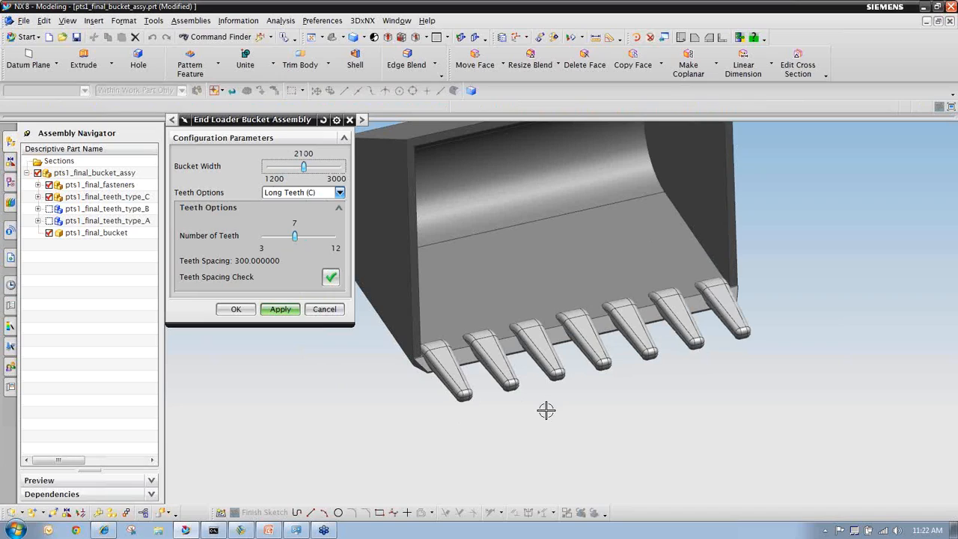
Change the teeth option to Short Teeth (A) and examine the fasteners on the underside of the teeth.
click(339, 193)
click(322, 216)
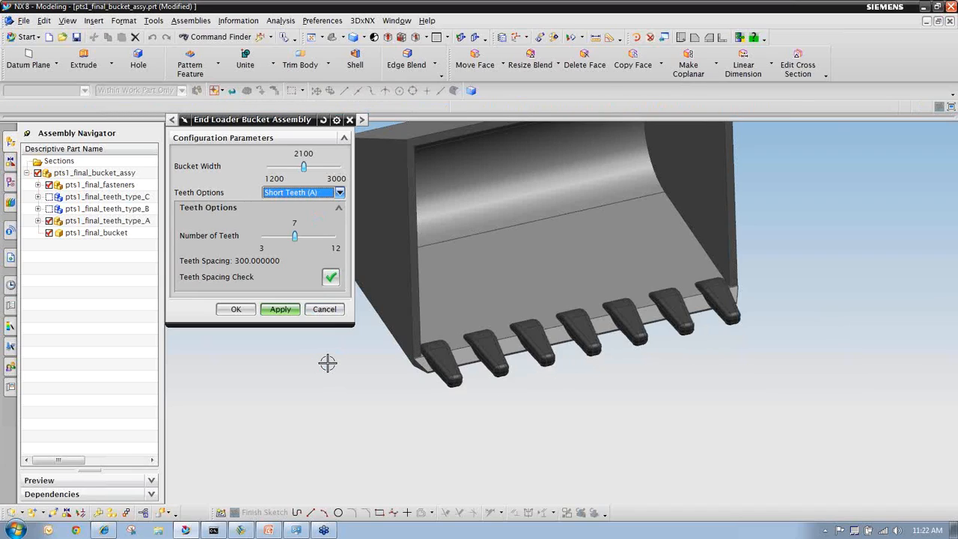
middle_drag(317, 354, 478, 317)
scroll(479, 317, up, 4)
middle_drag(526, 259, 686, 297)
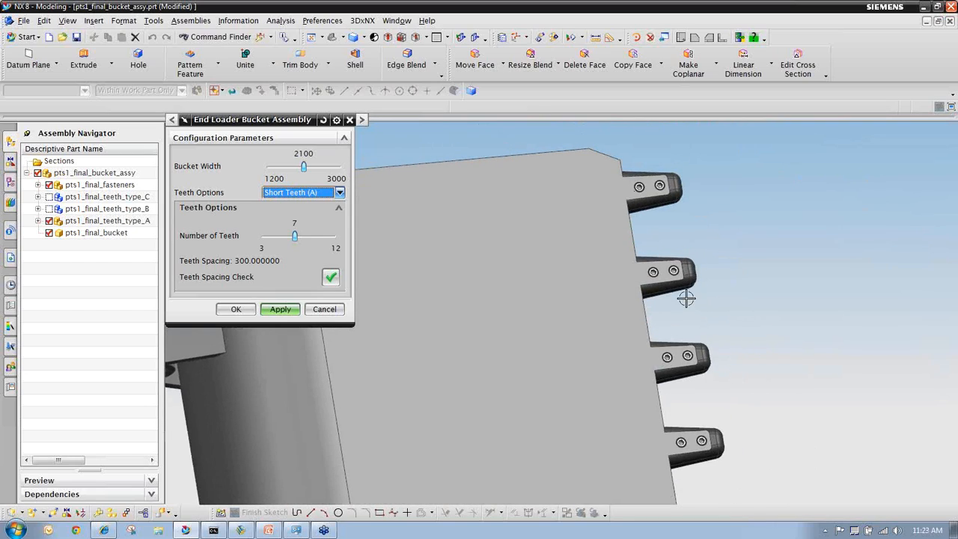
scroll(781, 432, down, 5)
middle_drag(562, 481, 387, 351)
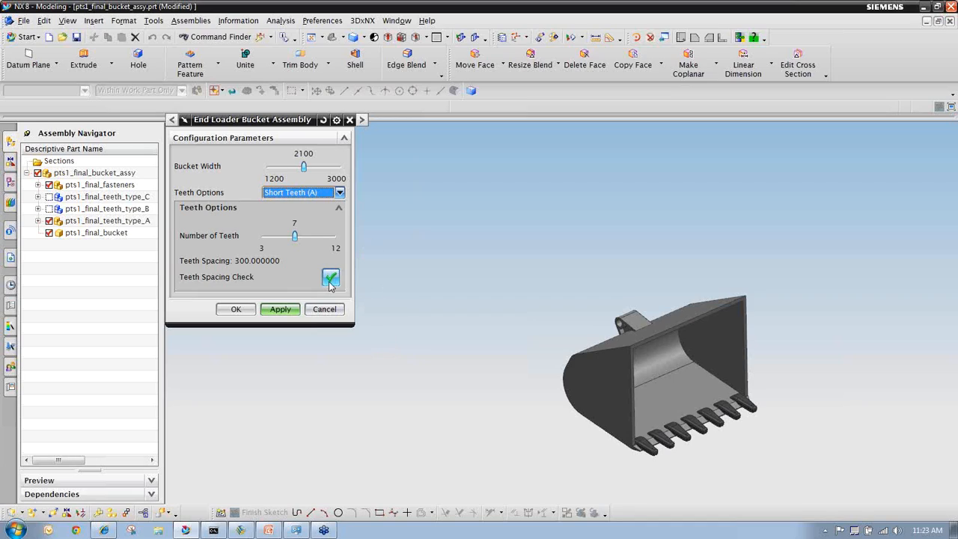
mouse_move(330, 284)
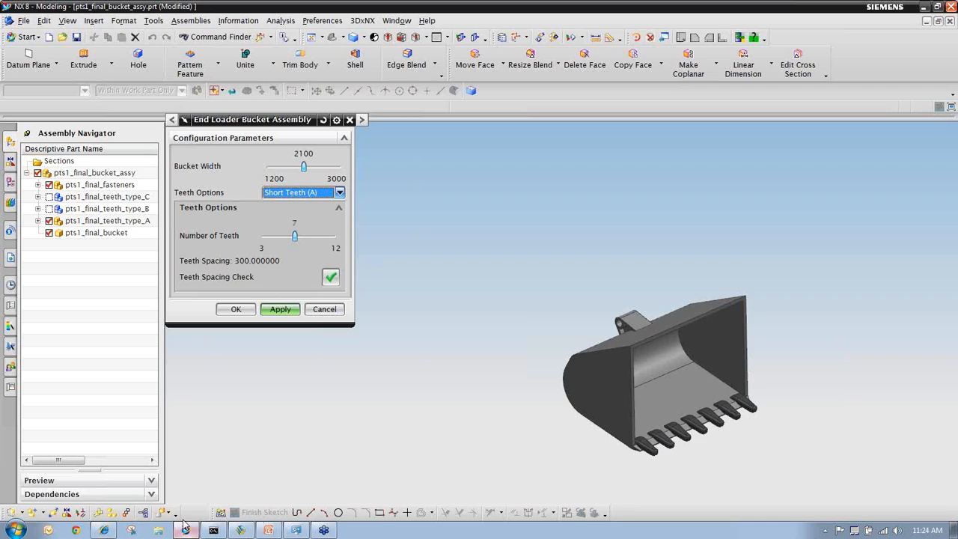
Switch to PowerPoint, start the slide show at slide 14 and advance to the NX Product Template Studio Products slide.
click(265, 531)
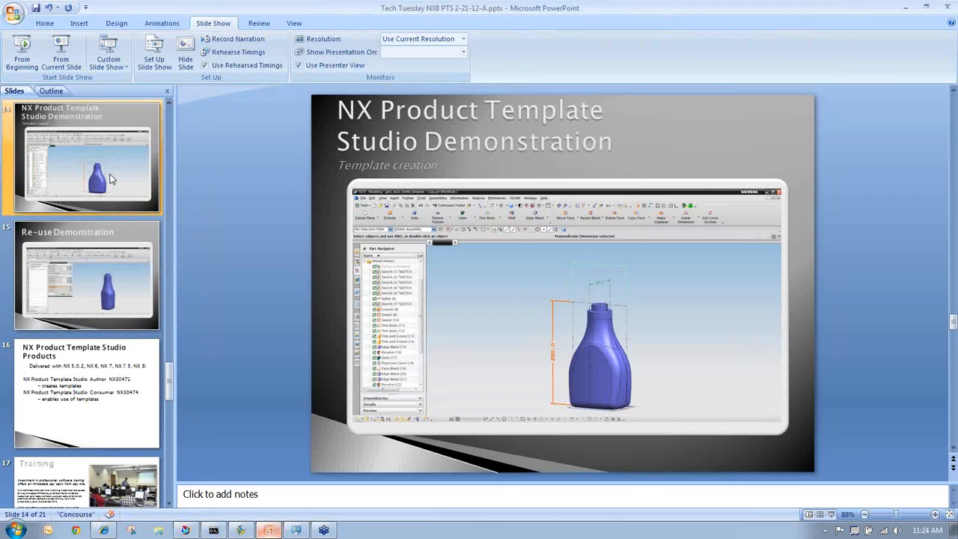
click(832, 515)
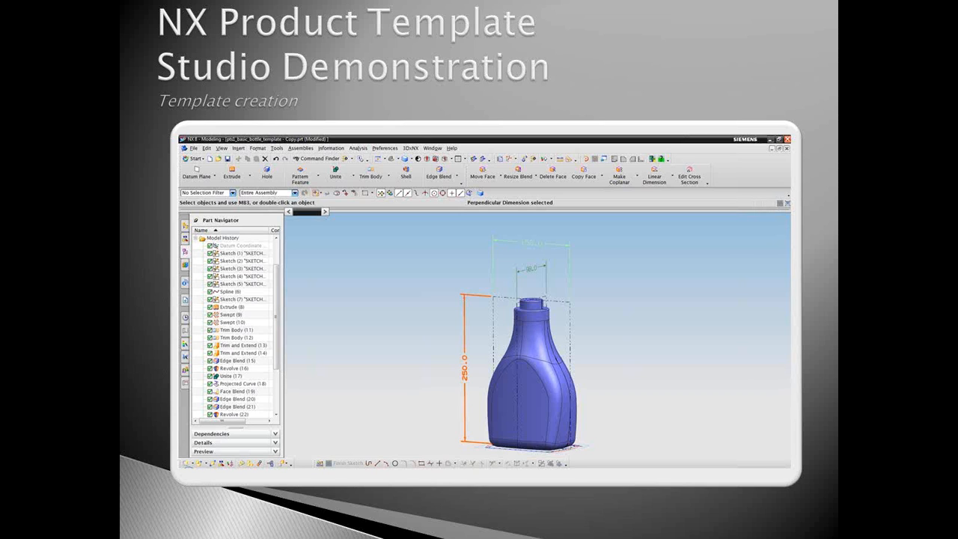
key(Right)
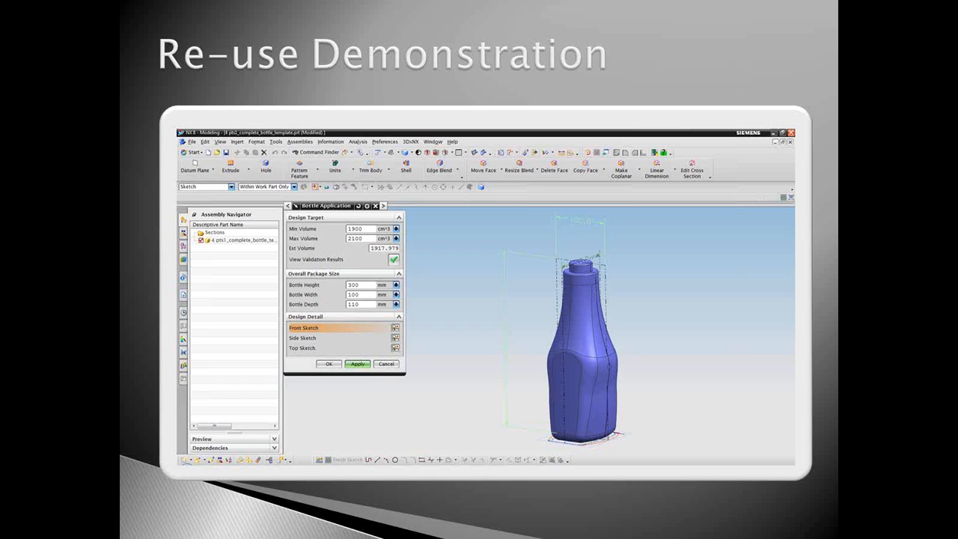
key(Right)
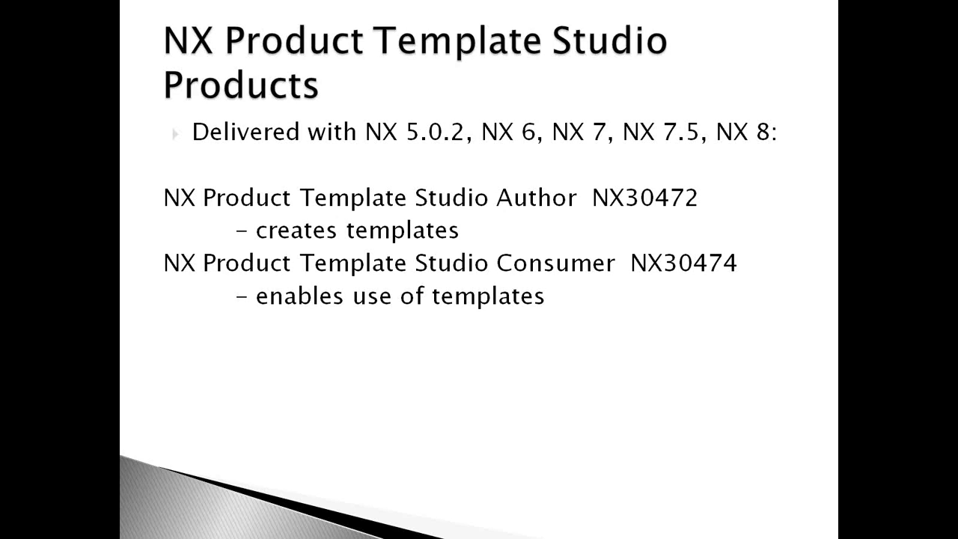